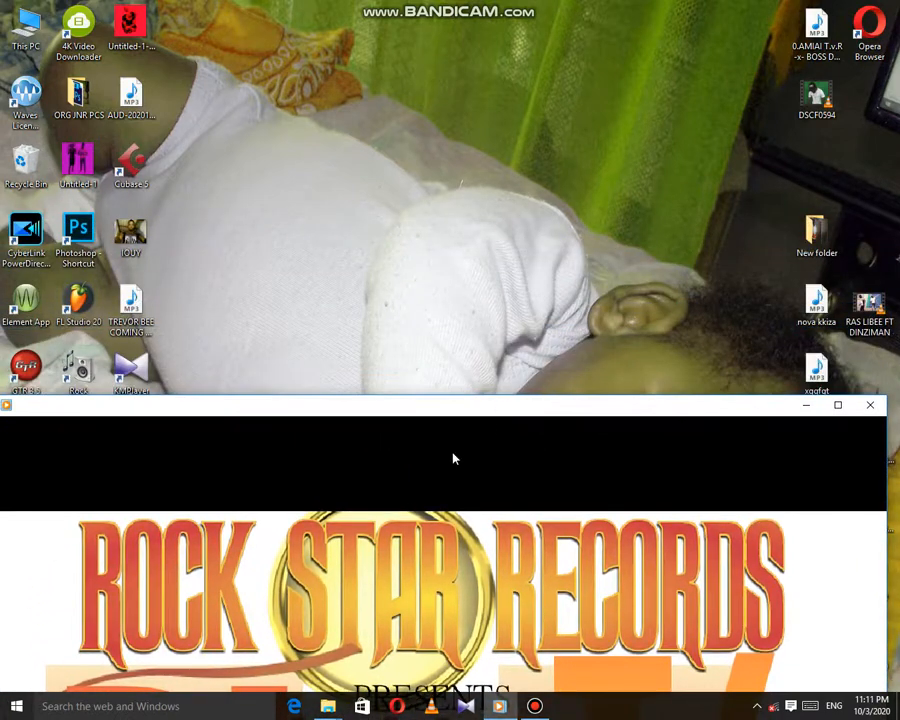
Open the MAAD TALENT RIDDIM project from the projects folder and clear the file and media player windows away.
left_click(327, 707)
left_click(400, 465)
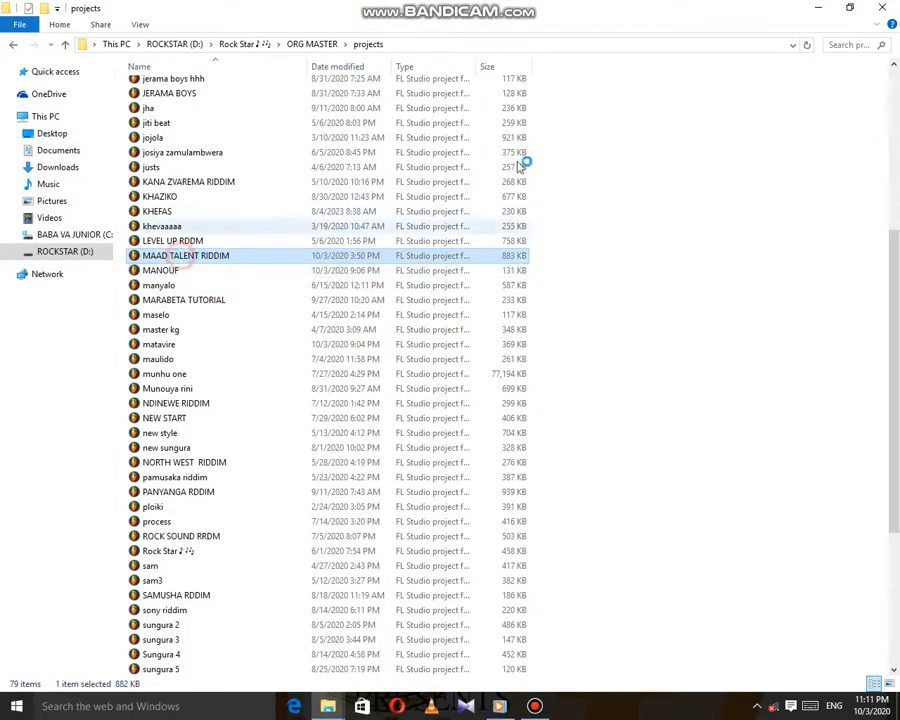
left_click(826, 9)
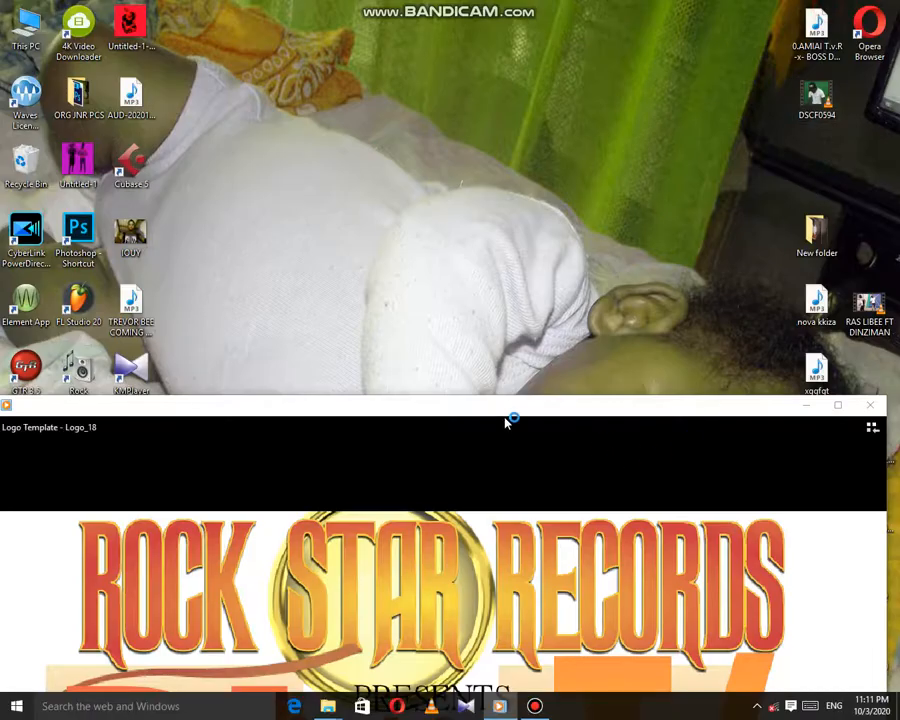
left_click_drag(750, 412, 760, 382)
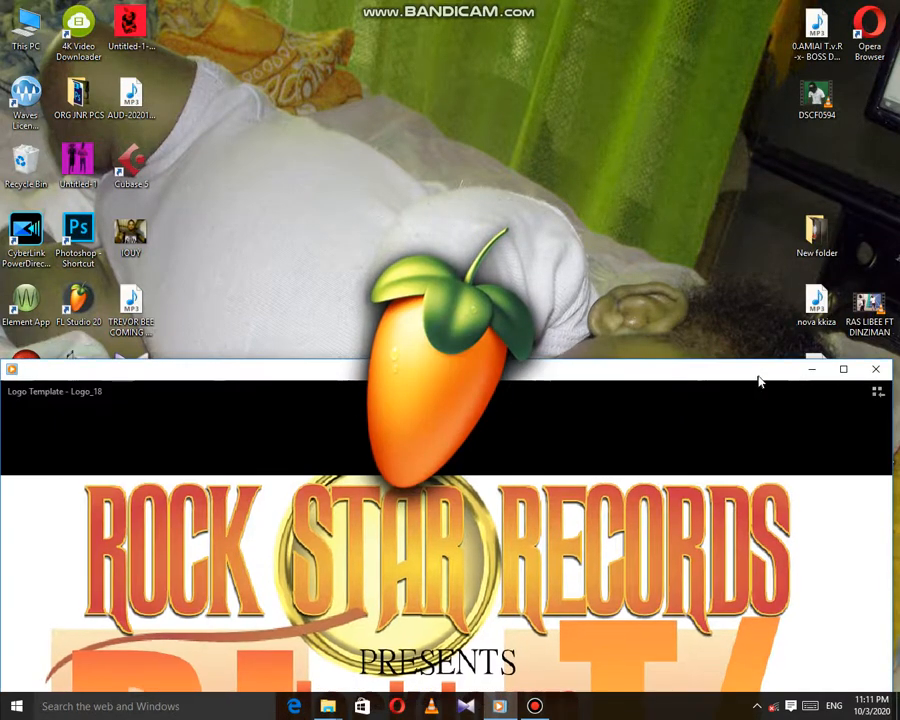
left_click(848, 370)
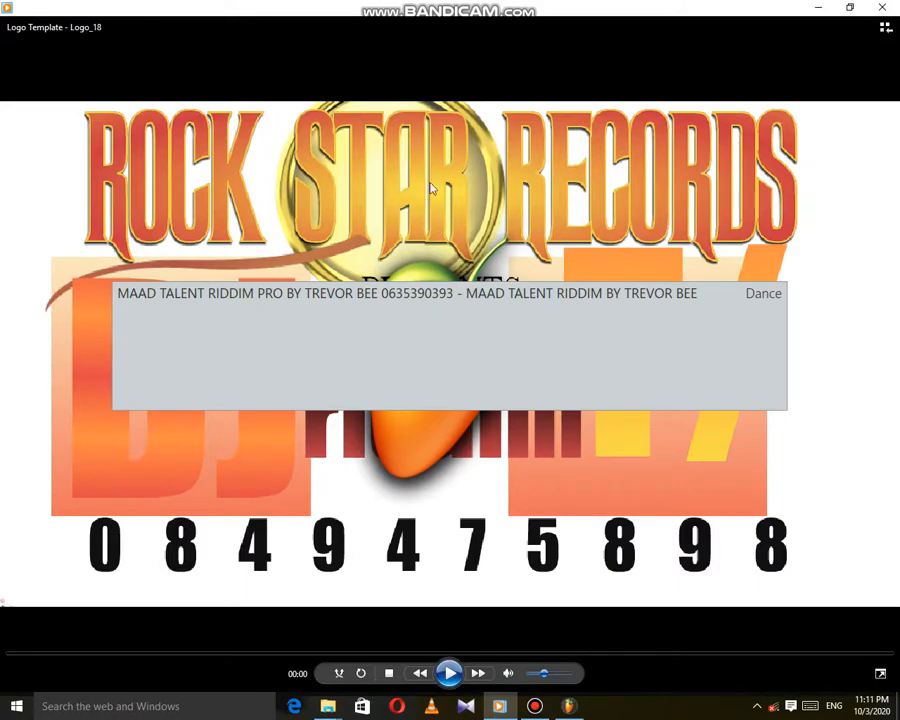
left_click(826, 9)
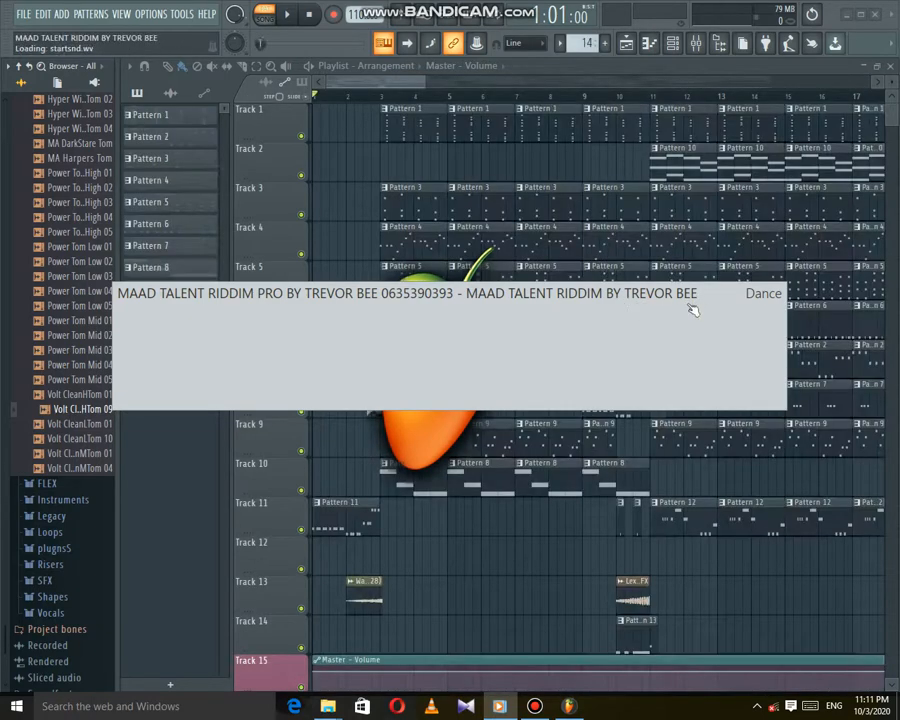
left_click(287, 129)
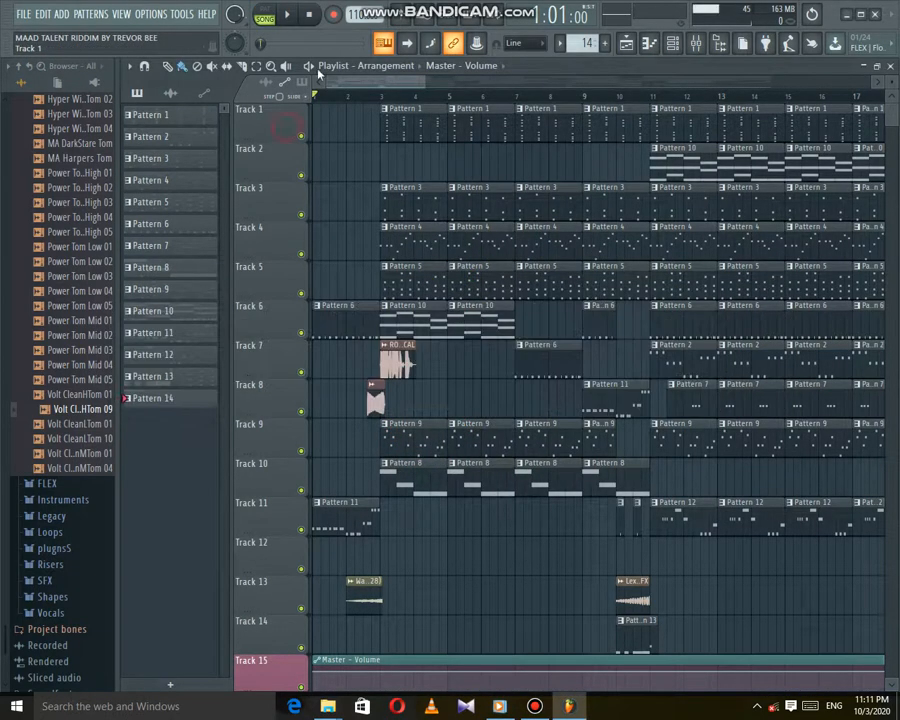
Play the arrangement in song mode, and switch to pattern playback with Pattern 1 open in the piano roll.
left_click(294, 14)
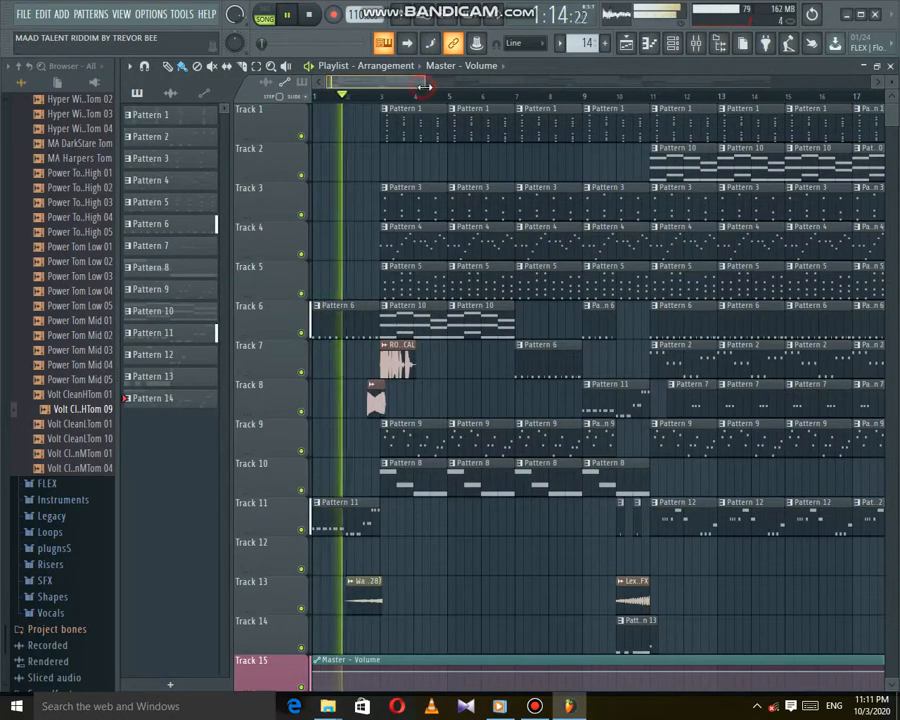
left_click_drag(424, 87, 405, 87)
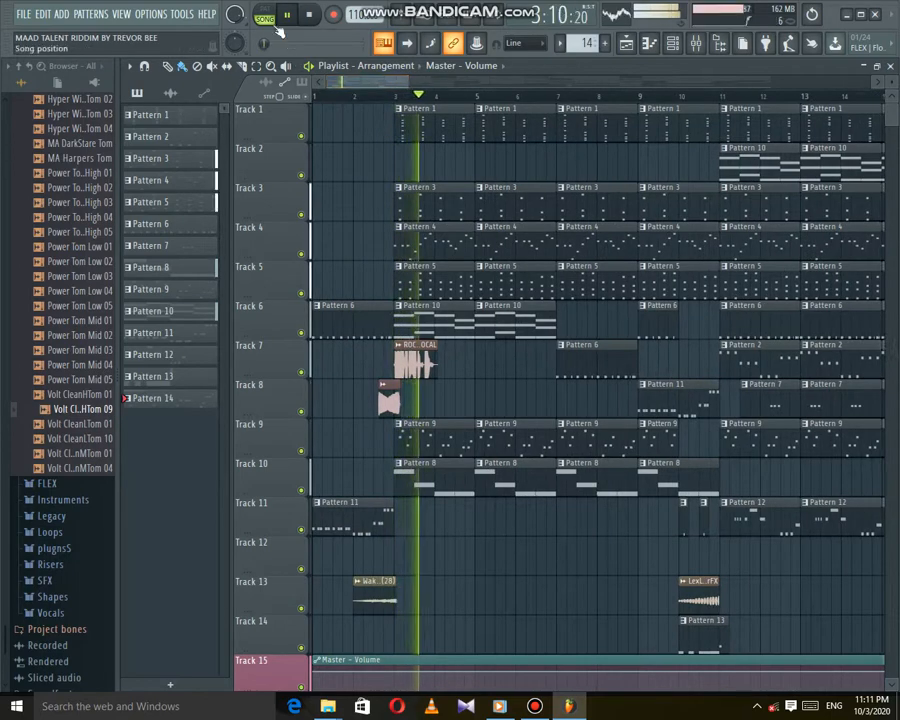
left_click(266, 14)
double_click(411, 135)
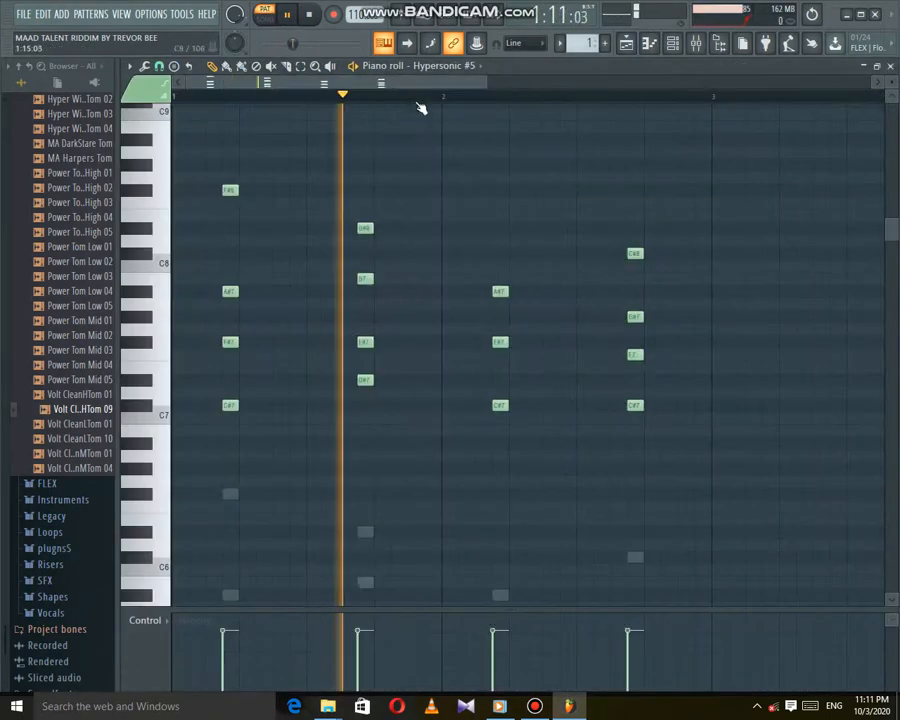
Set the mixer's resampling quality to 24-point sinc in the audio settings.
left_click(155, 15)
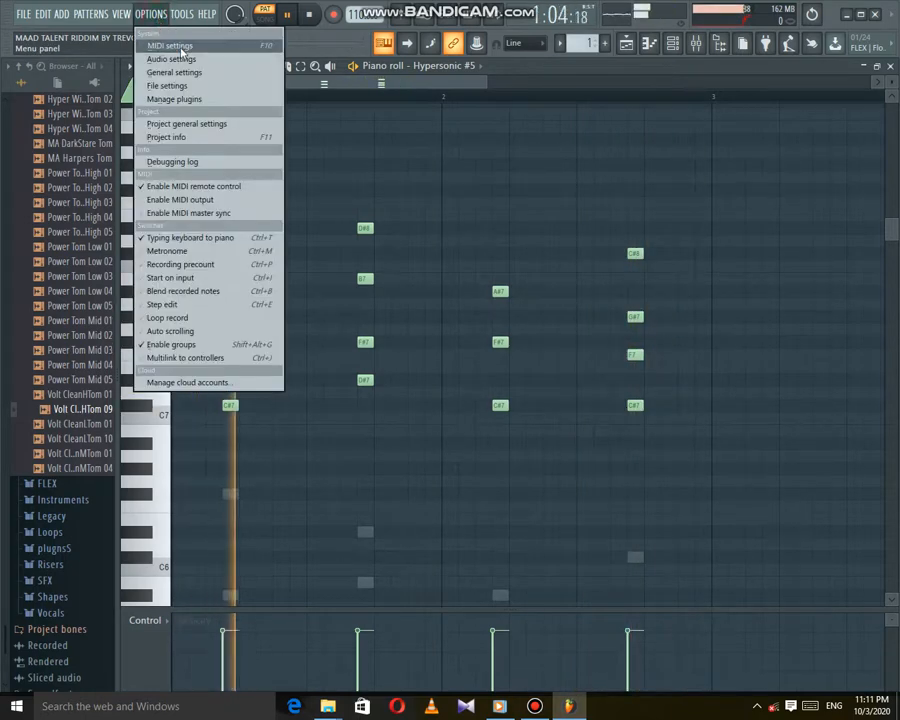
left_click(180, 58)
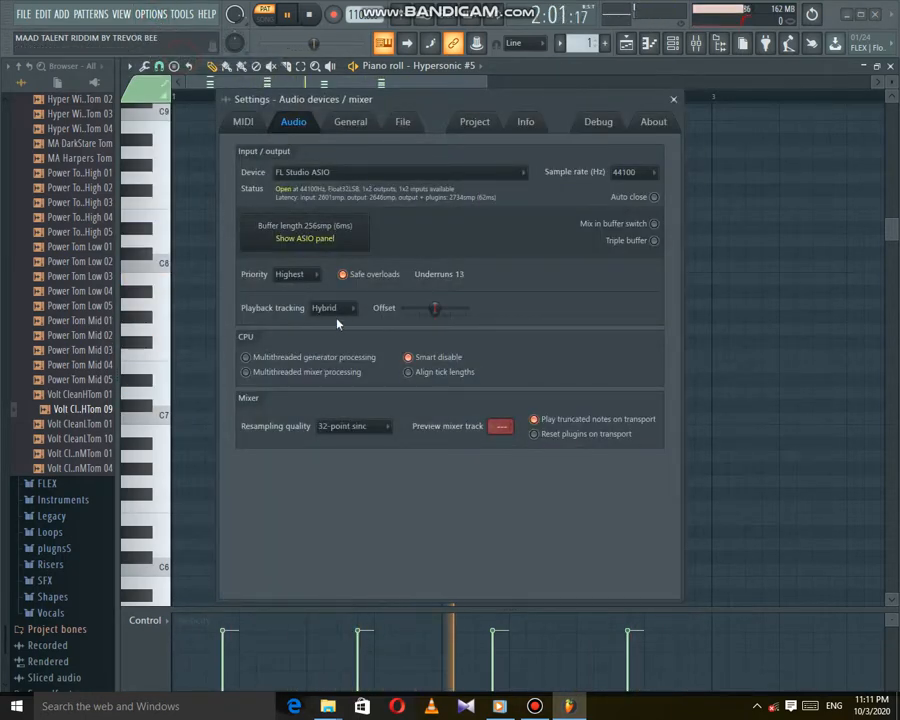
left_click(376, 427)
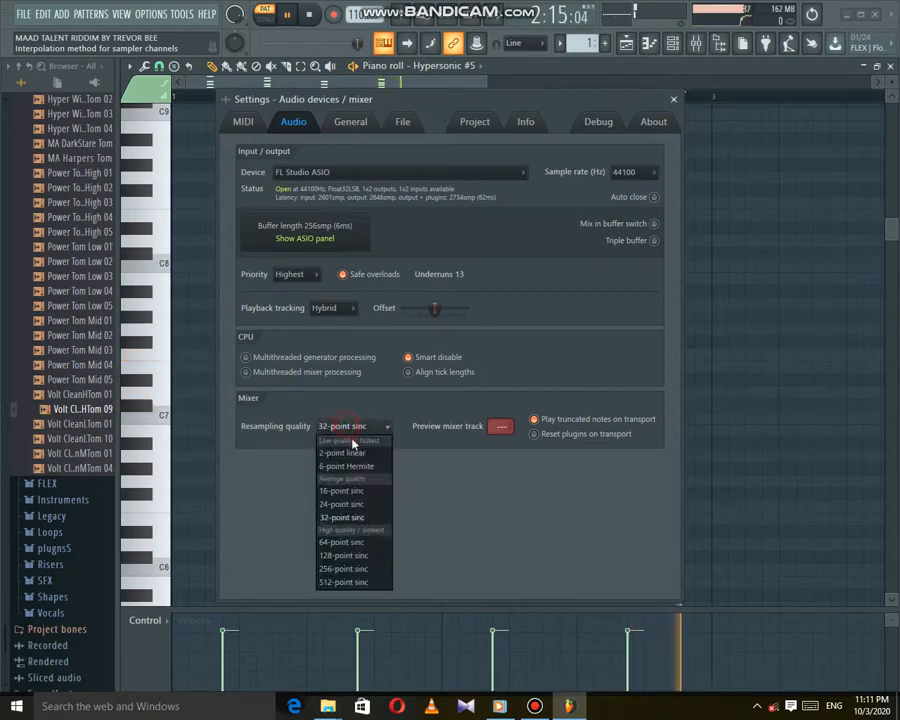
left_click(360, 503)
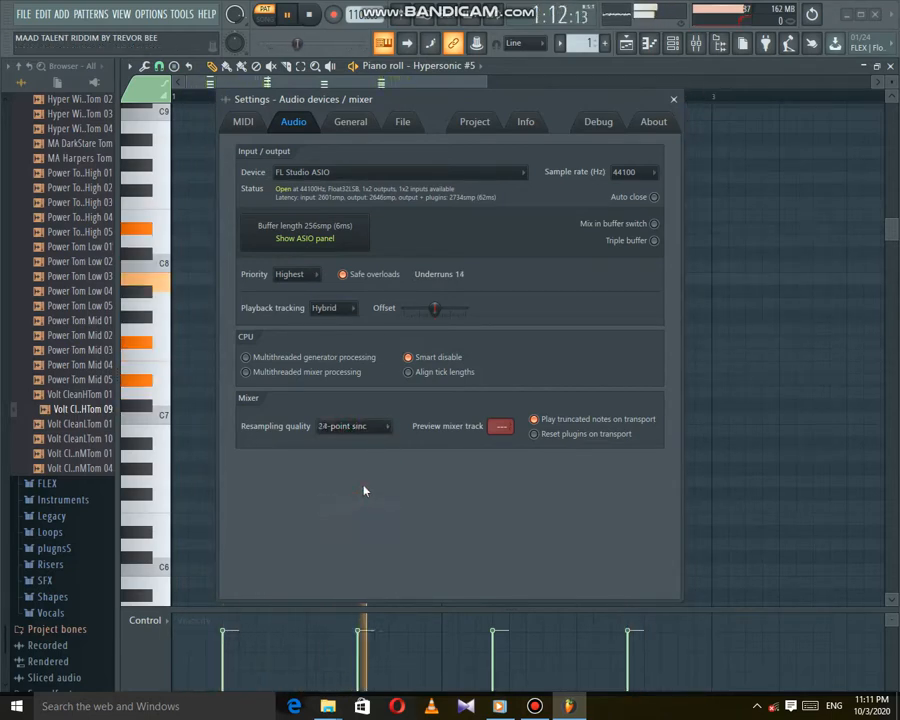
Change the audio device to Speakers (High Definition Audio Device), check the Bandicam recorder and close the audio settings.
left_click(363, 176)
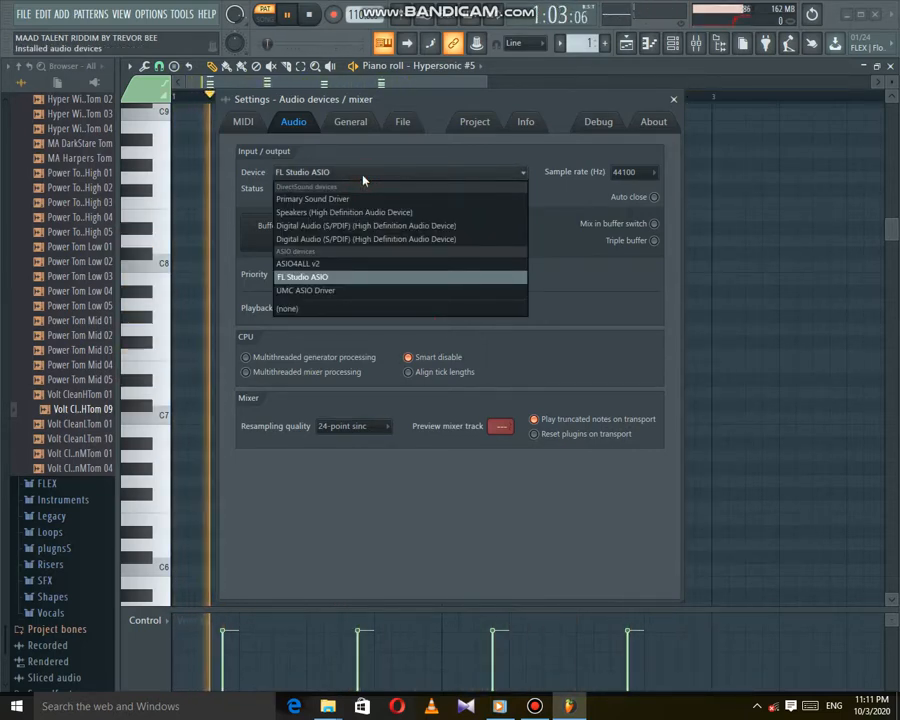
left_click(367, 212)
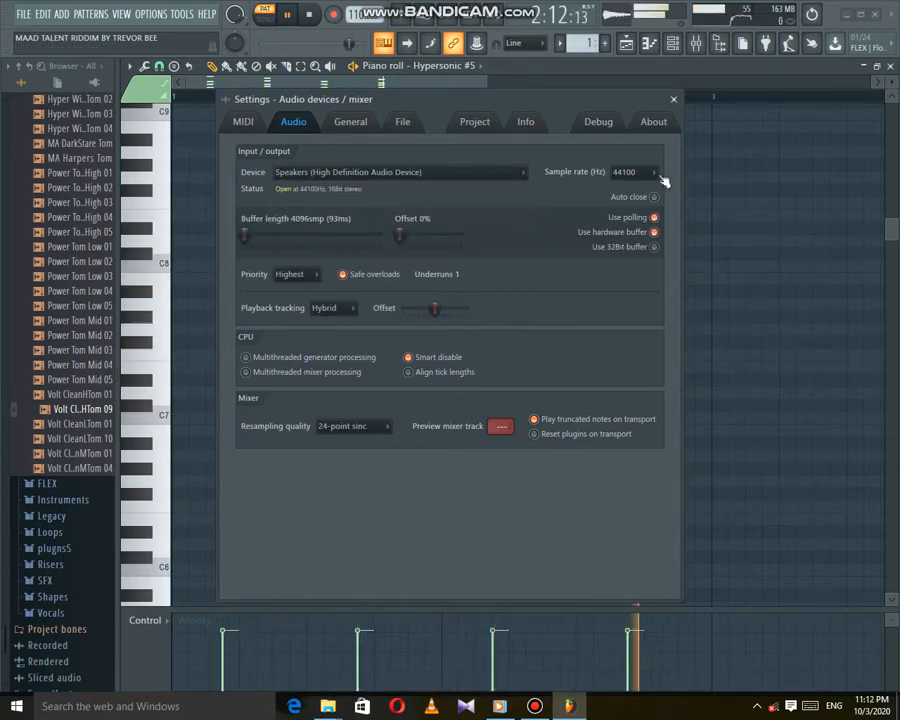
left_click(535, 706)
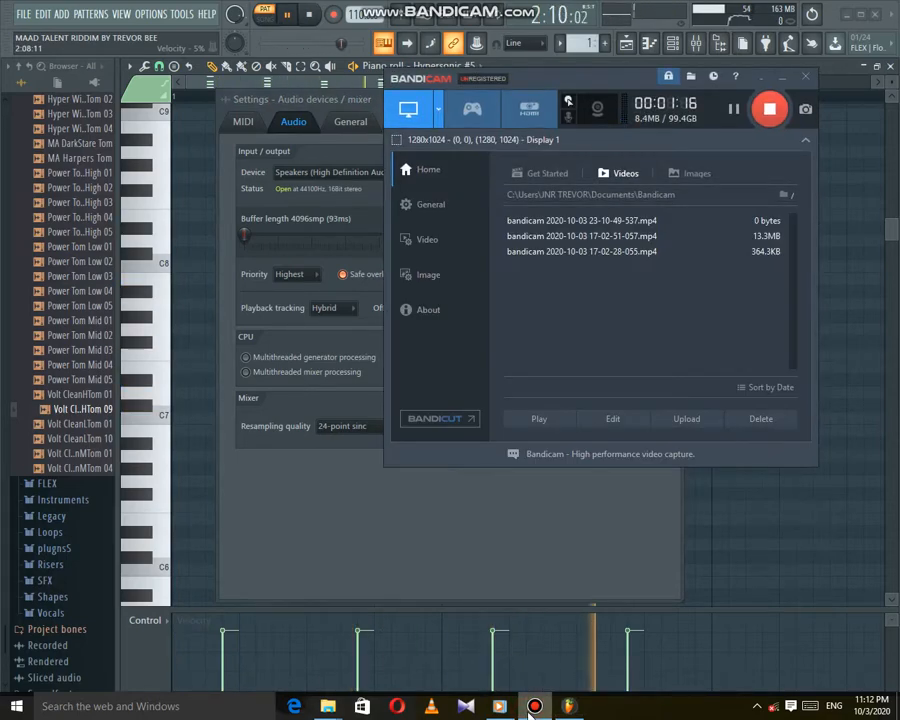
left_click(783, 77)
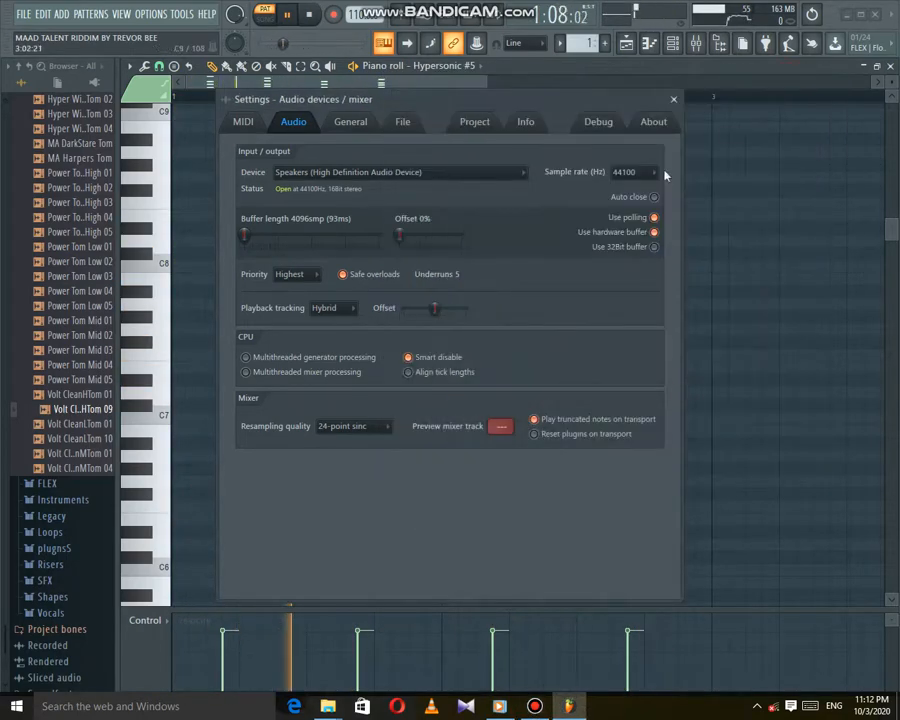
left_click(673, 99)
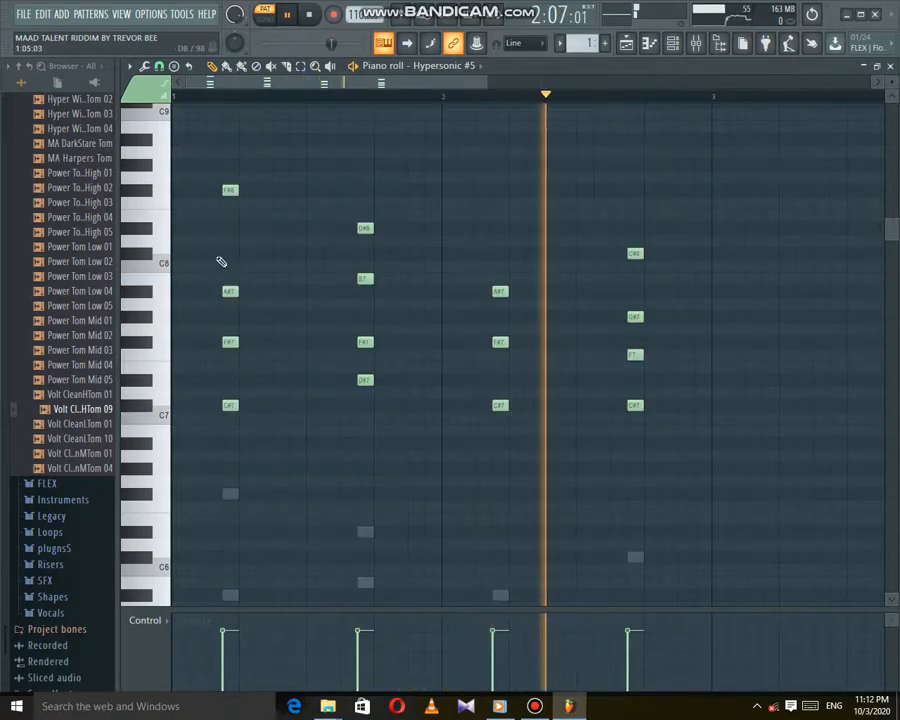
Inspect the Hypersonic #5 instrument of Pattern 1 and find its Bass Marimba patch among the Mallets.
left_click_drag(164, 250, 172, 104)
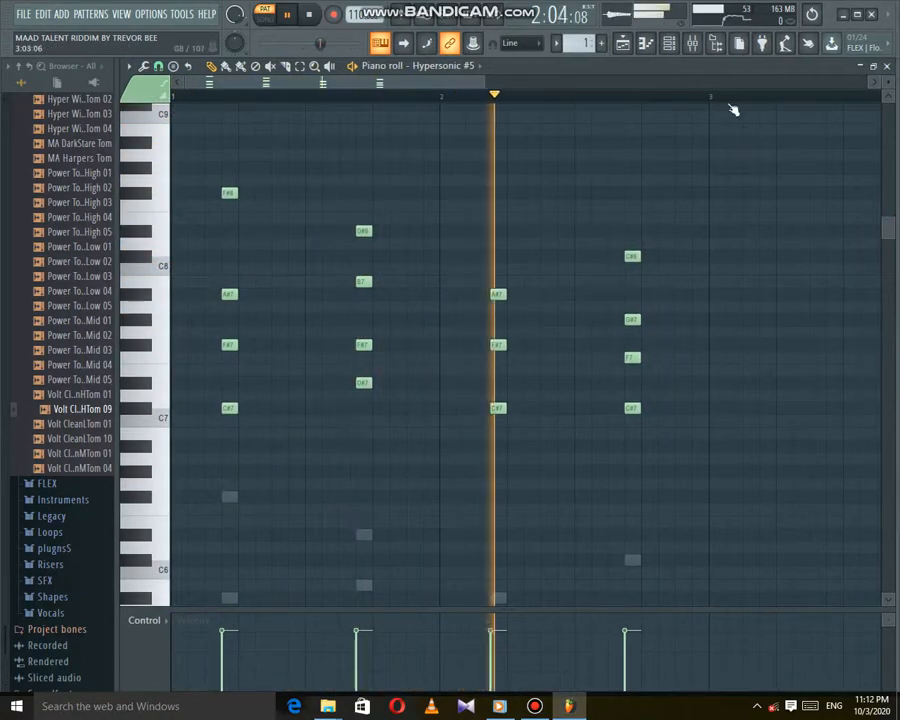
left_click(481, 68)
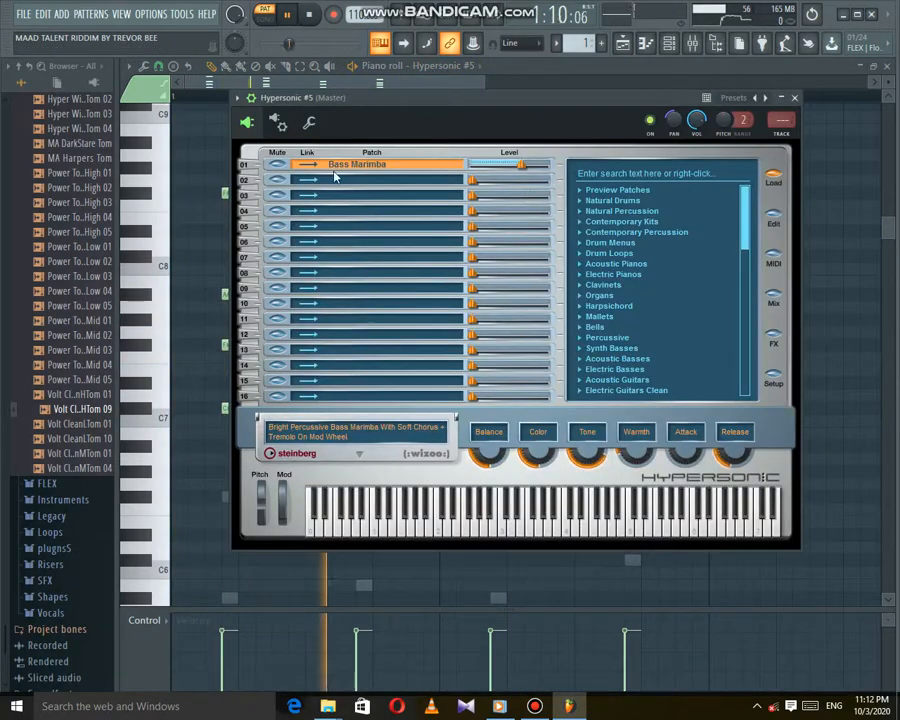
left_click(606, 318)
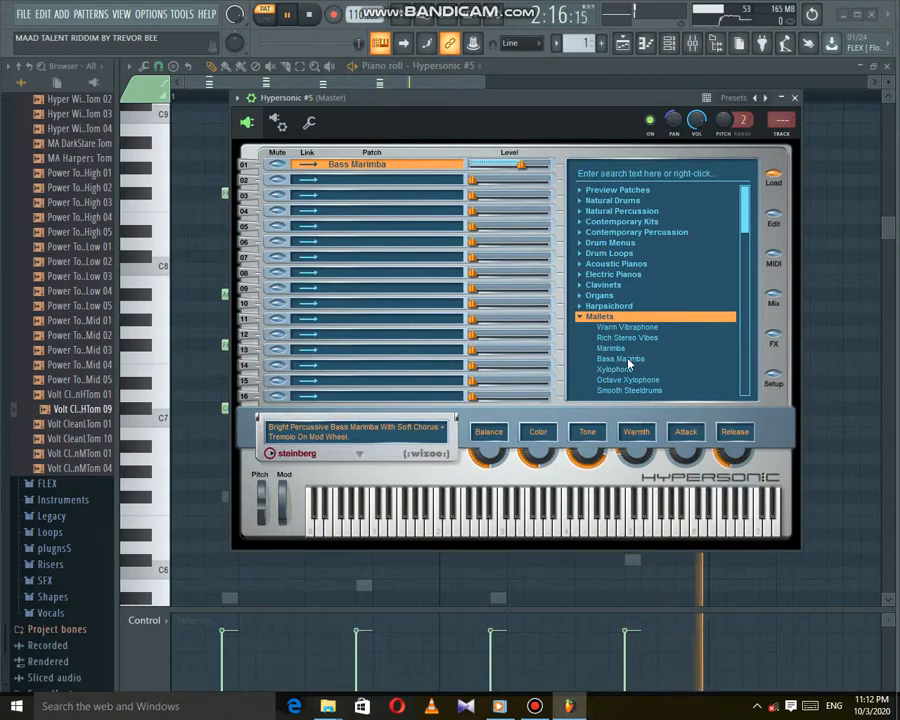
left_click(796, 98)
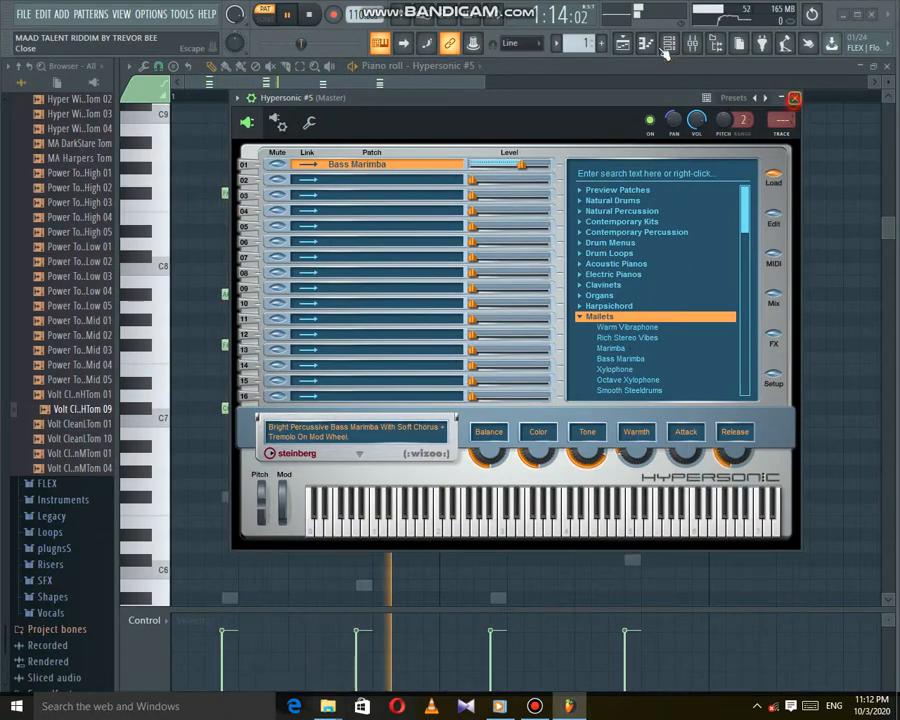
Open Pattern 3 from the playlist and inspect the patch of its Hypersonic #2 instrument.
left_click(624, 44)
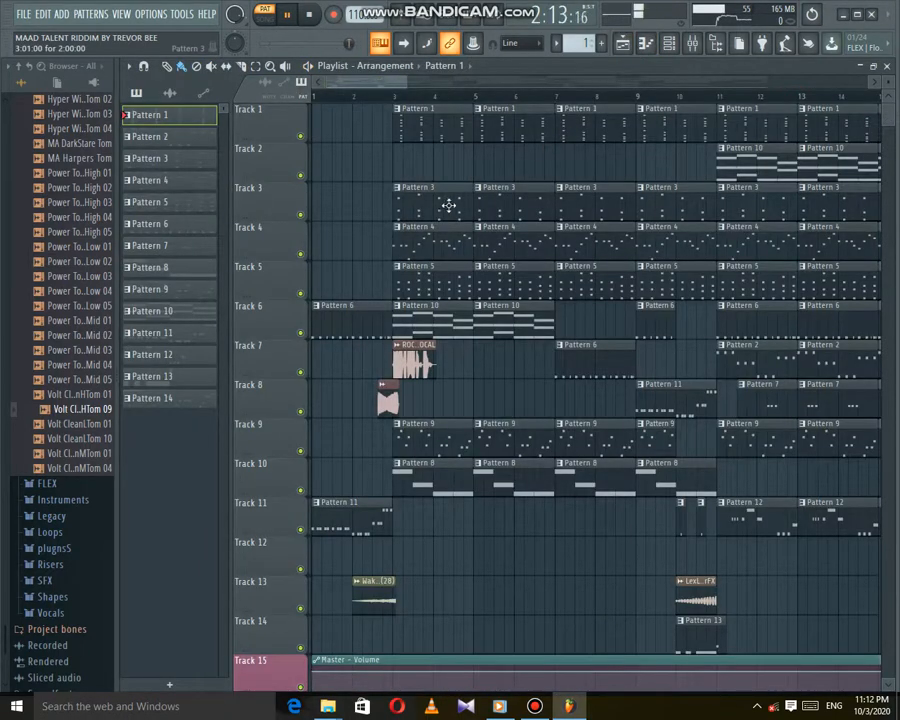
double_click(433, 206)
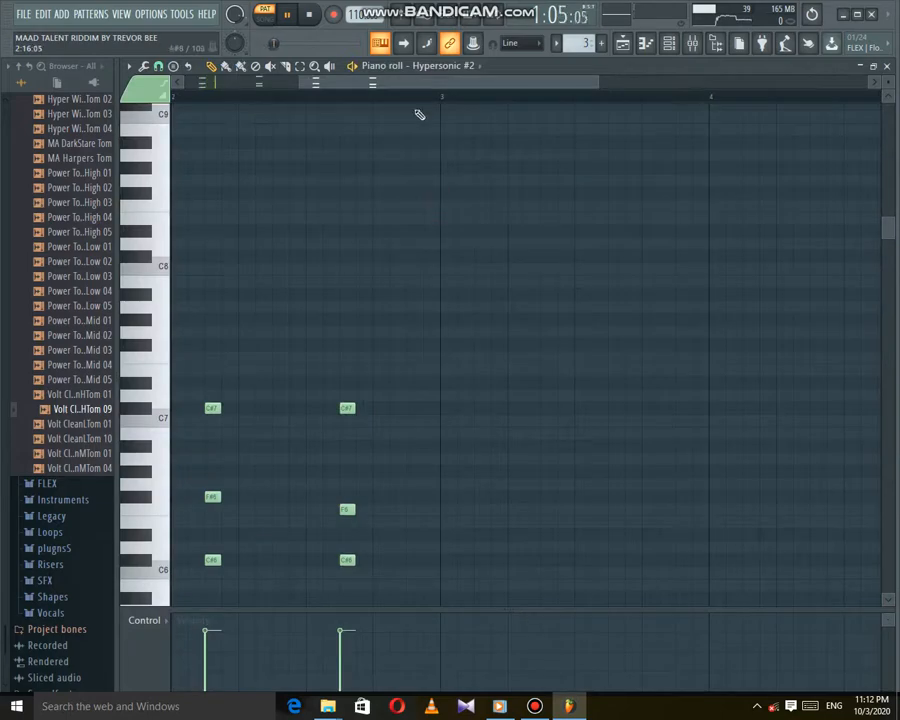
left_click(470, 64)
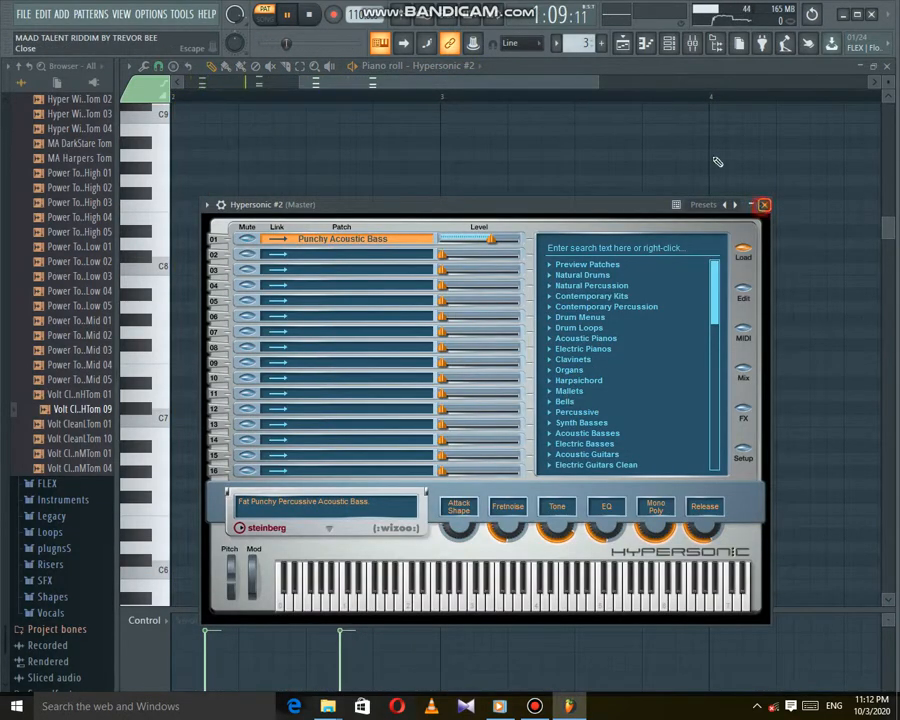
left_click(764, 204)
Open Pattern 4 from the playlist and select Warm Vibraphone among the Mallets in its Hypersonic instrument.
left_click(629, 48)
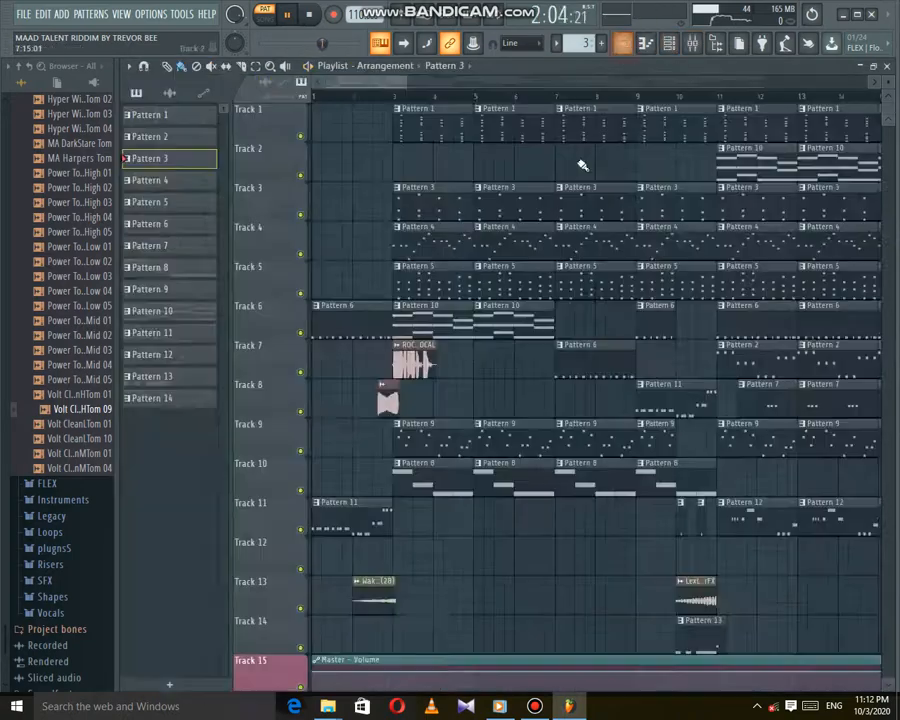
double_click(442, 246)
left_click(460, 67)
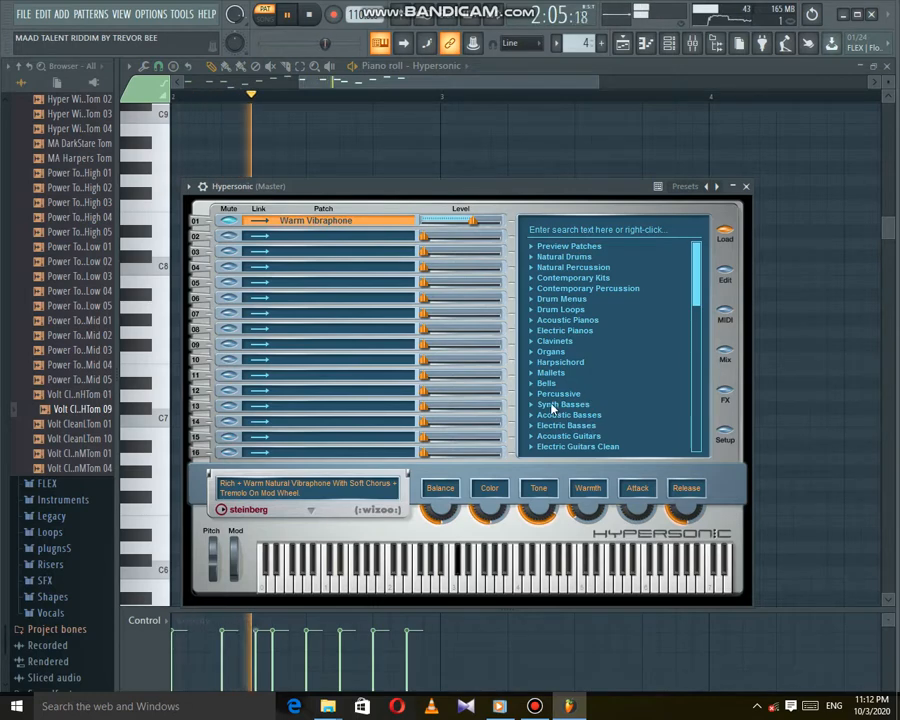
left_click(550, 372)
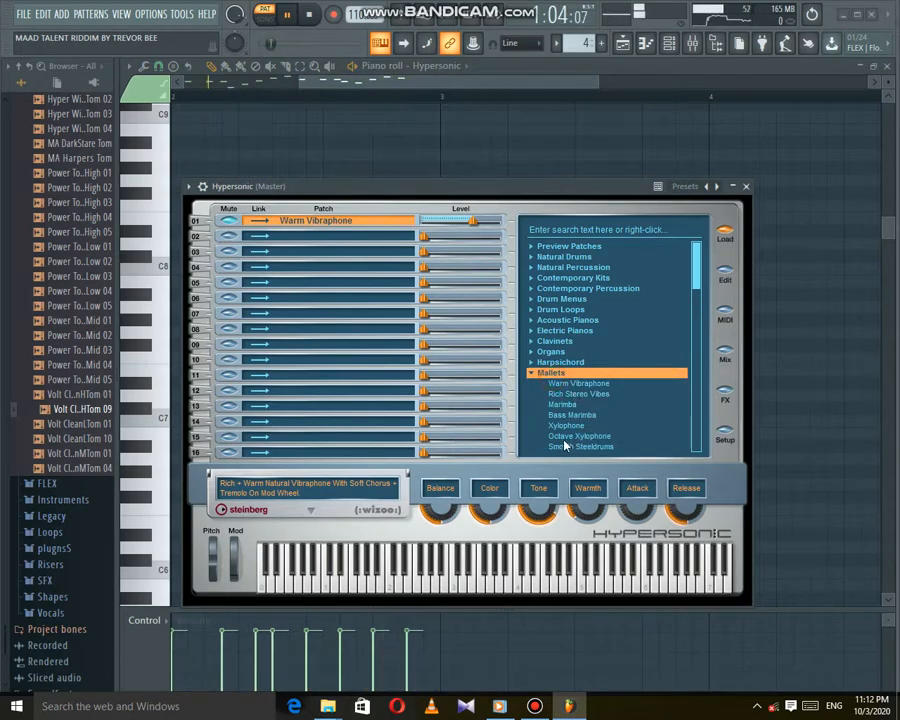
left_click(569, 384)
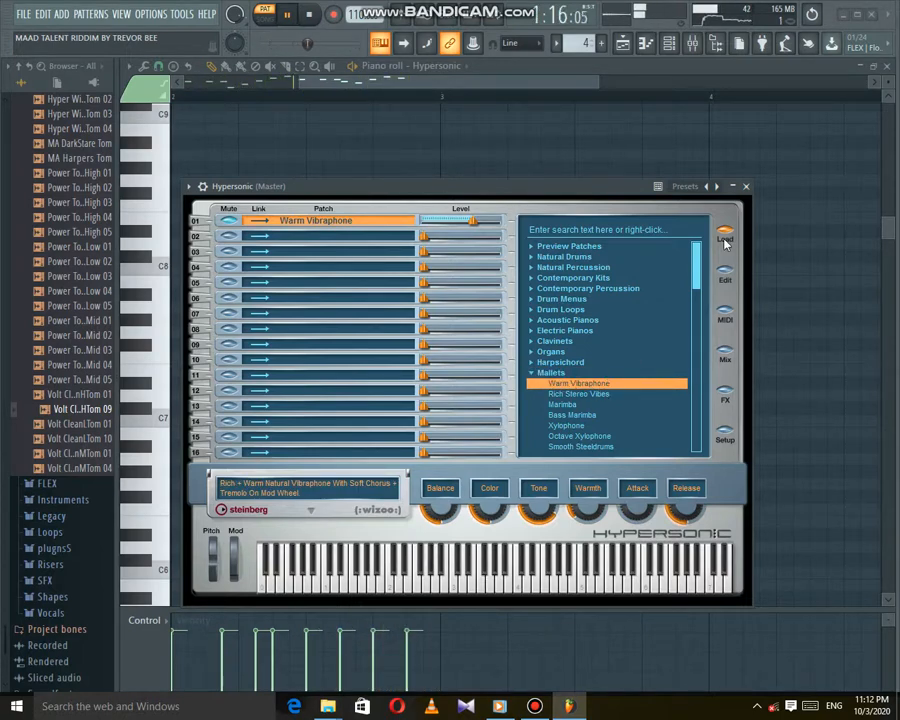
left_click(745, 186)
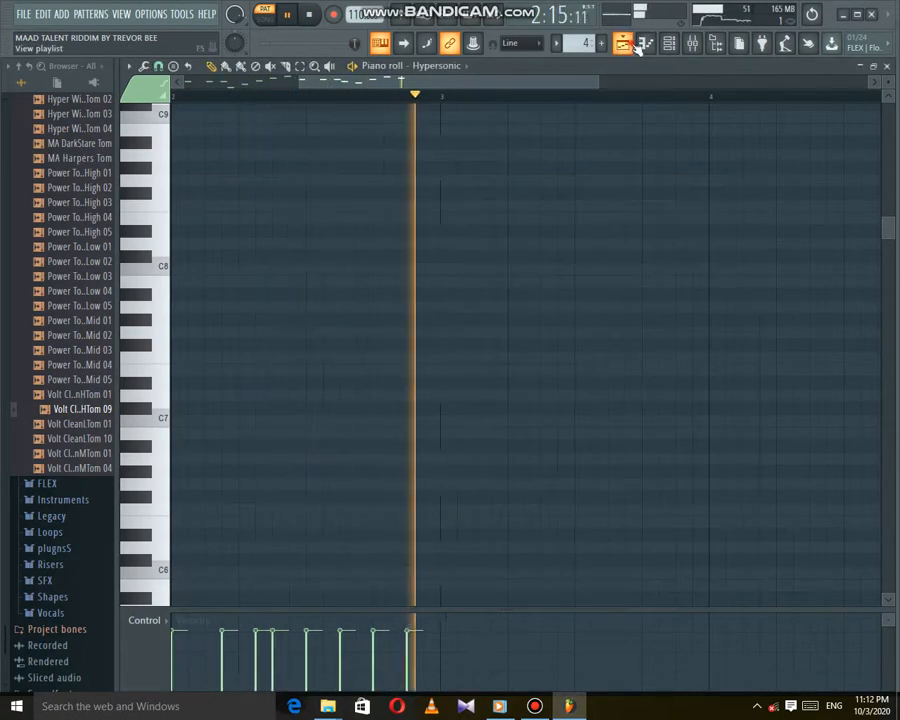
Open Pattern 5 from the playlist and inspect the preset of its Purity instrument.
left_click(638, 48)
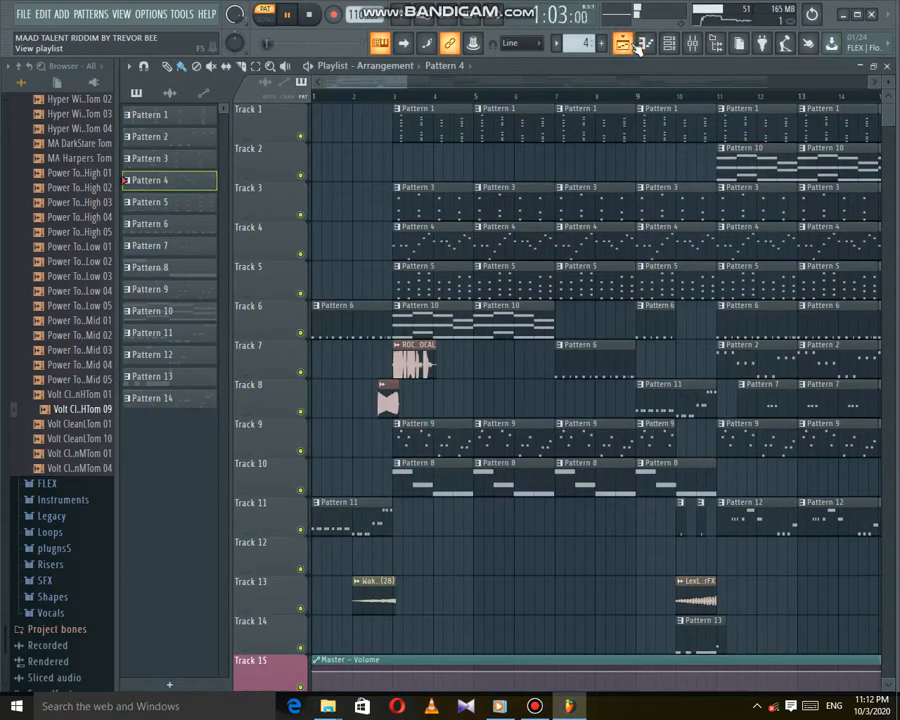
double_click(436, 283)
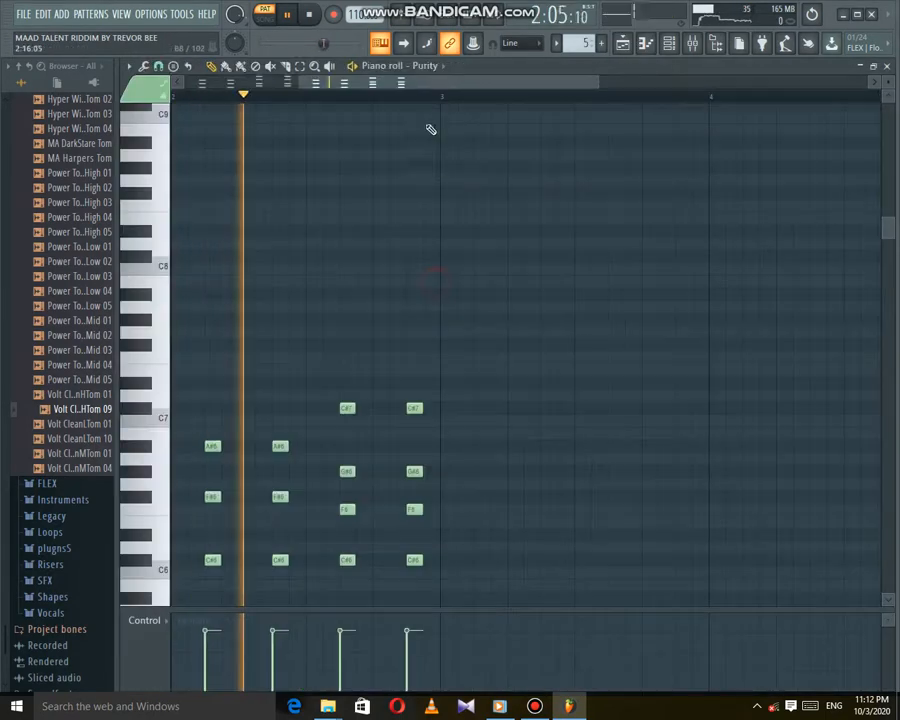
left_click(434, 66)
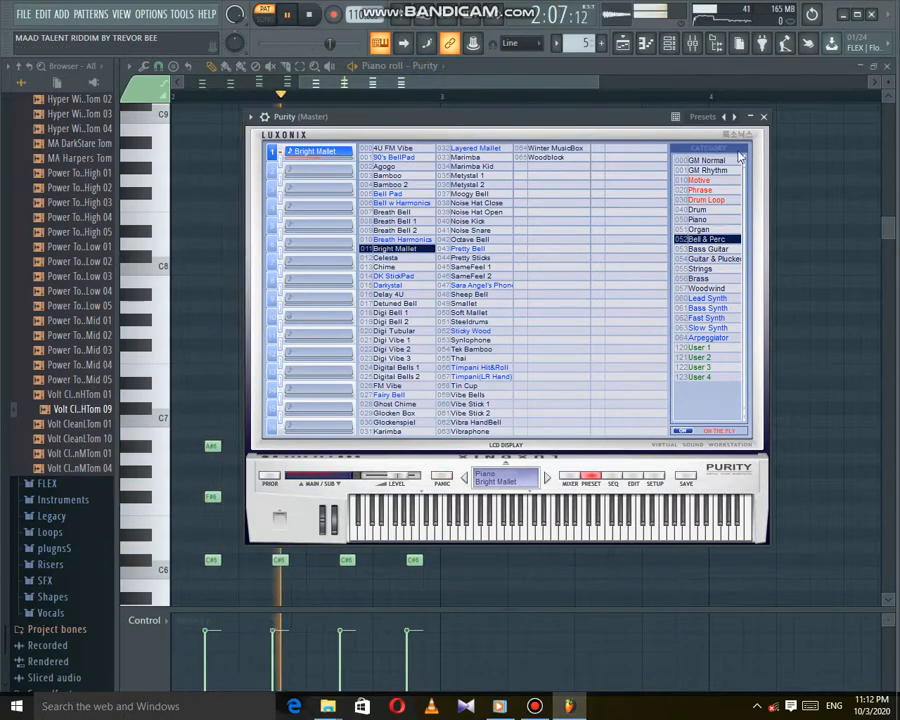
left_click(763, 116)
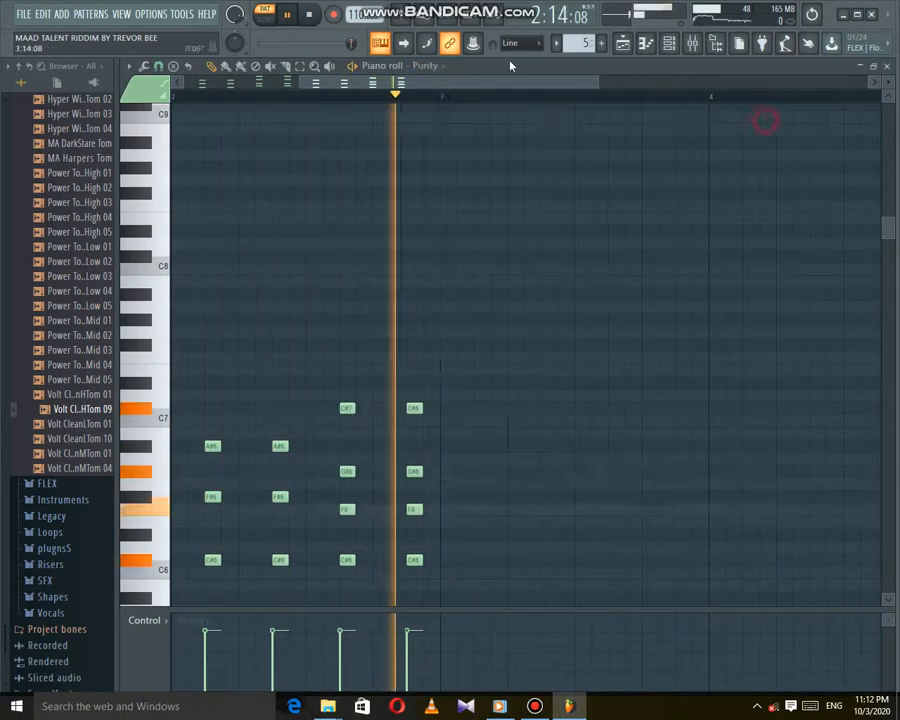
left_click(426, 66)
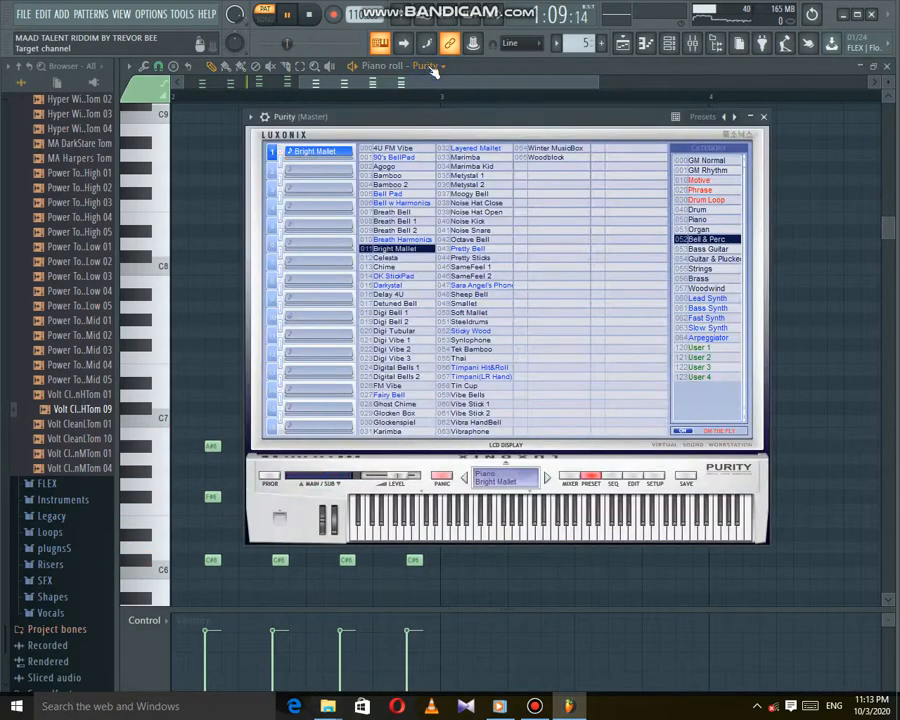
Open Pattern 10 from the playlist, select its first two bars, and show its chord notes in the piano roll.
left_click(622, 43)
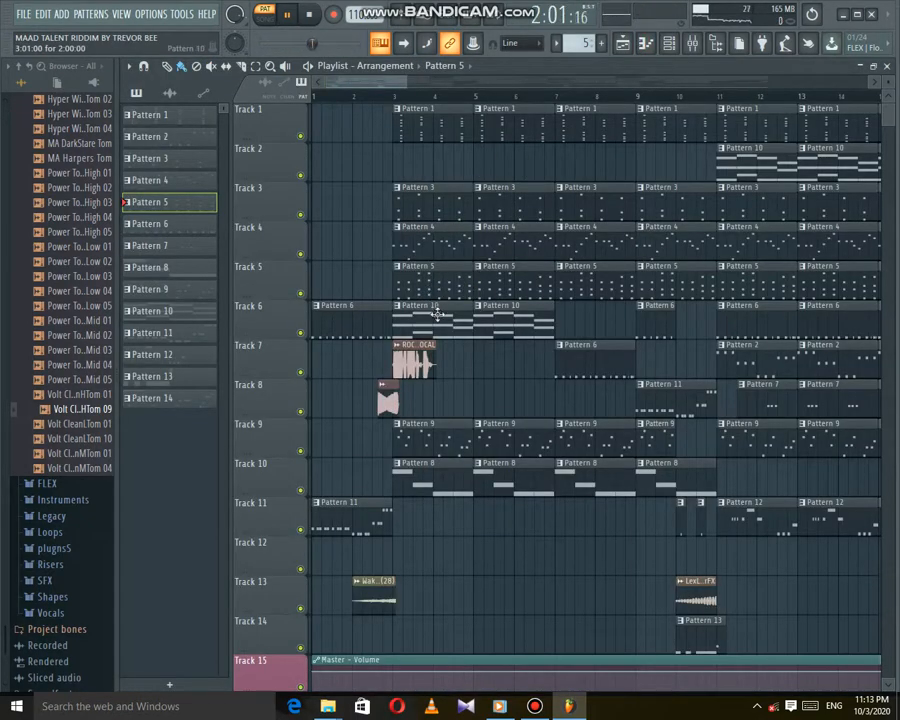
double_click(437, 316)
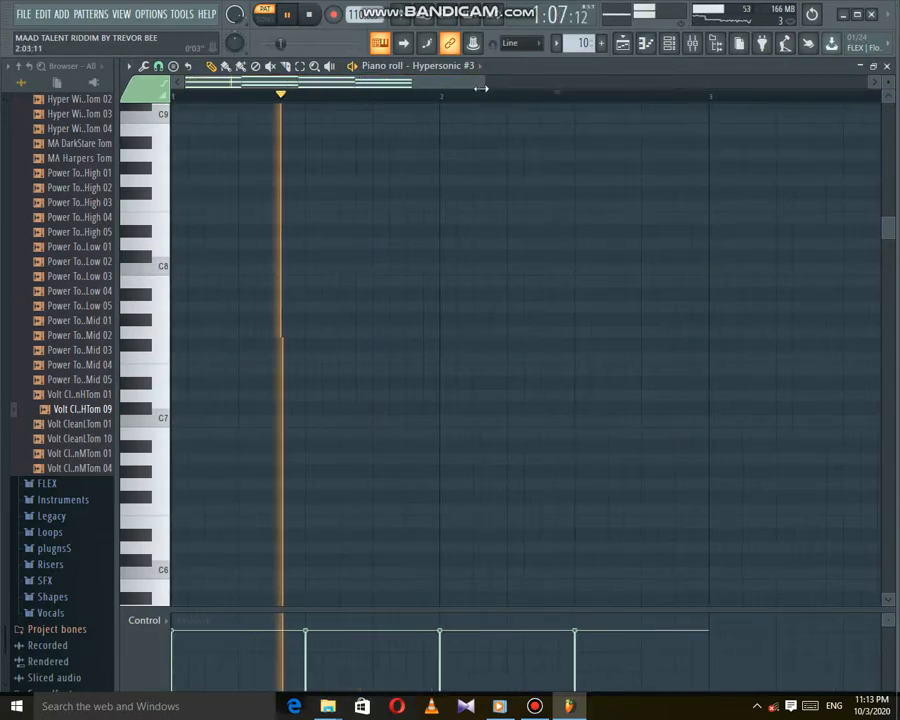
left_click_drag(485, 84, 784, 120)
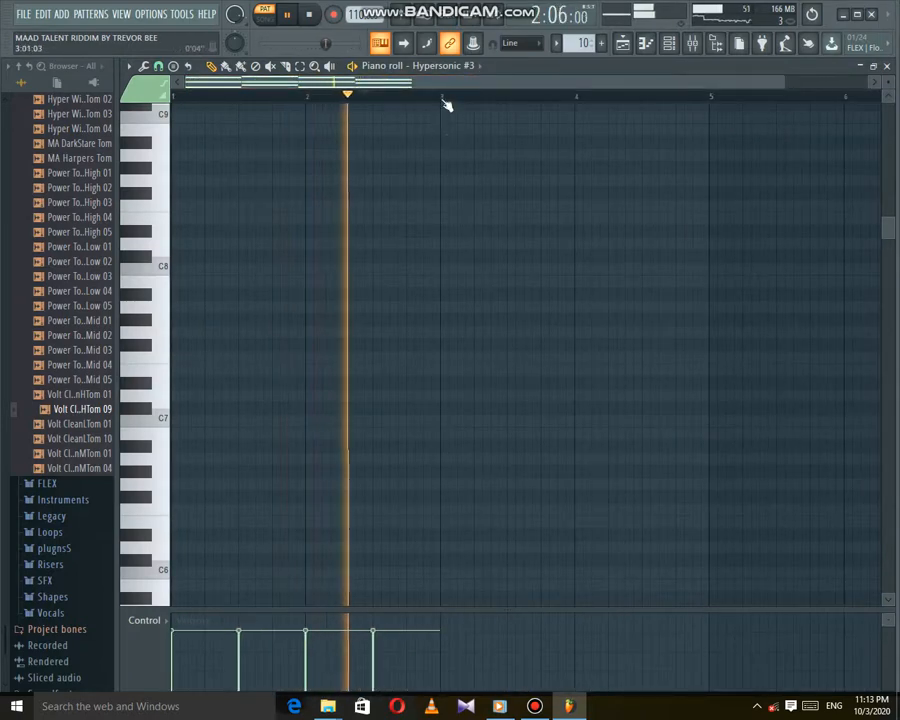
left_click_drag(446, 98, 73, 172)
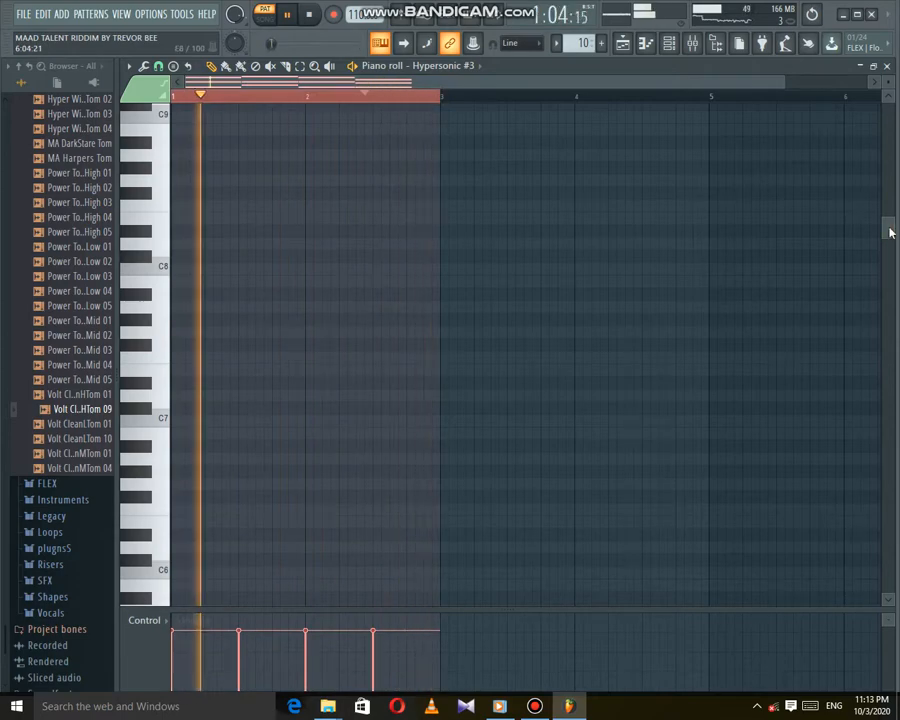
scroll(886, 290, "down", 3)
left_click_drag(884, 289, 850, 455)
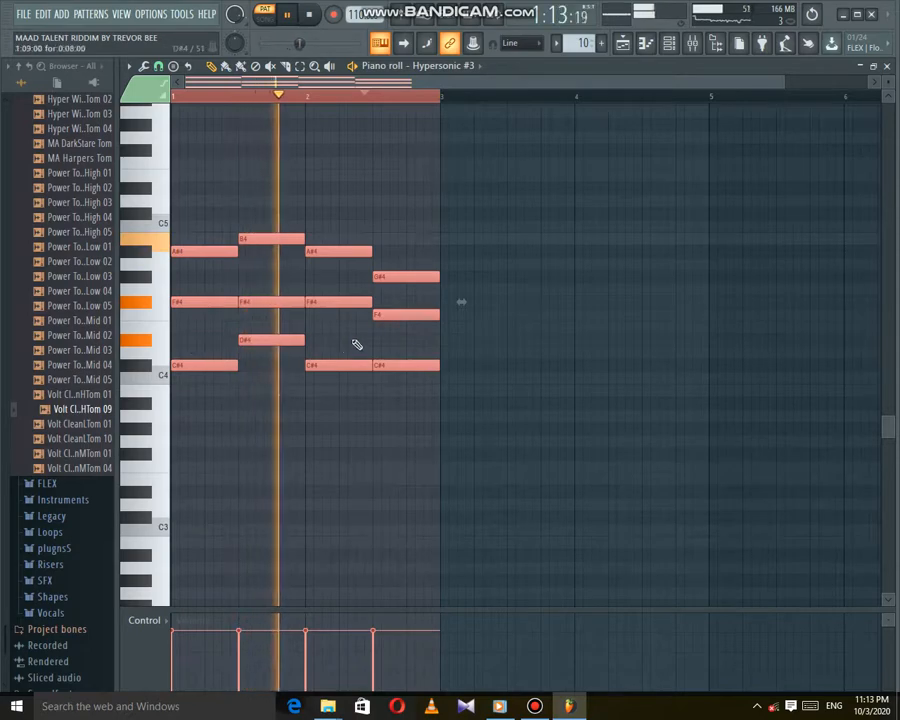
Load the Soft Legato Strings patch from the Strings category in Pattern 10's Hypersonic #3 instrument.
right_click(474, 67)
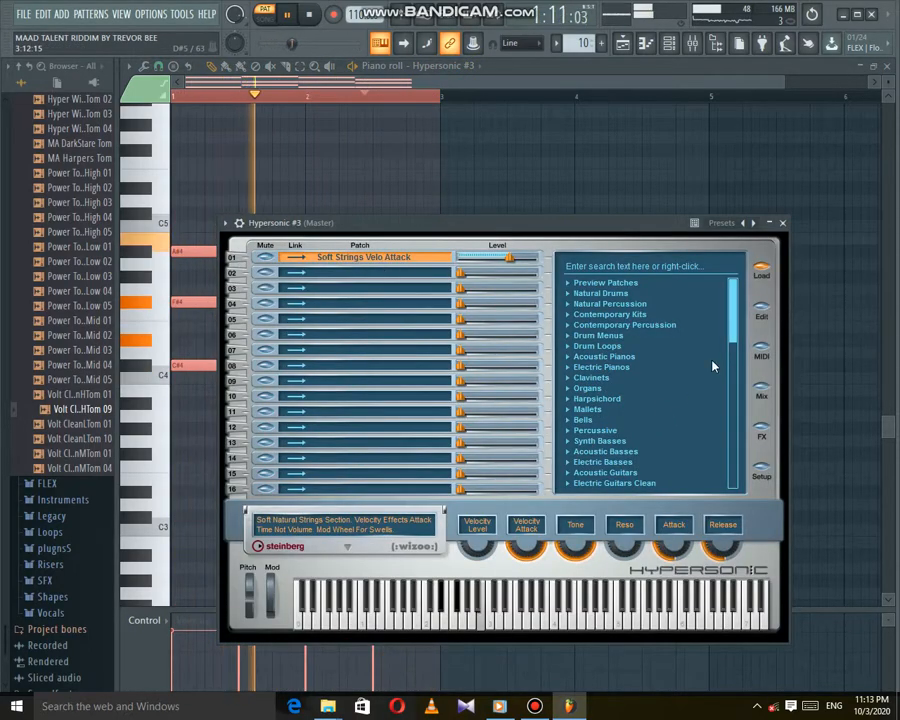
left_click_drag(732, 337, 732, 387)
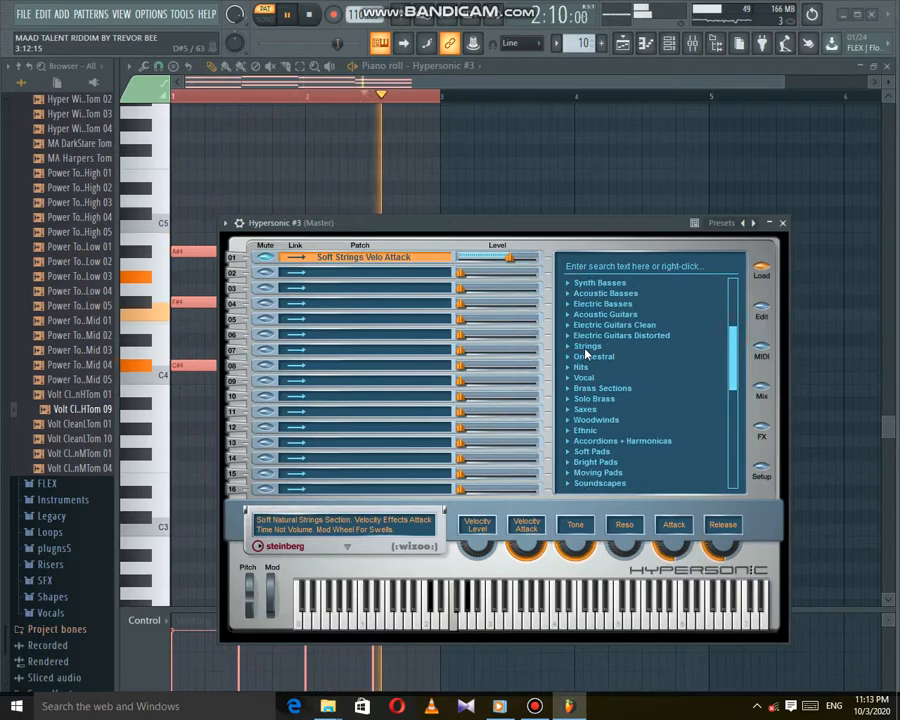
left_click(586, 346)
left_click(599, 359)
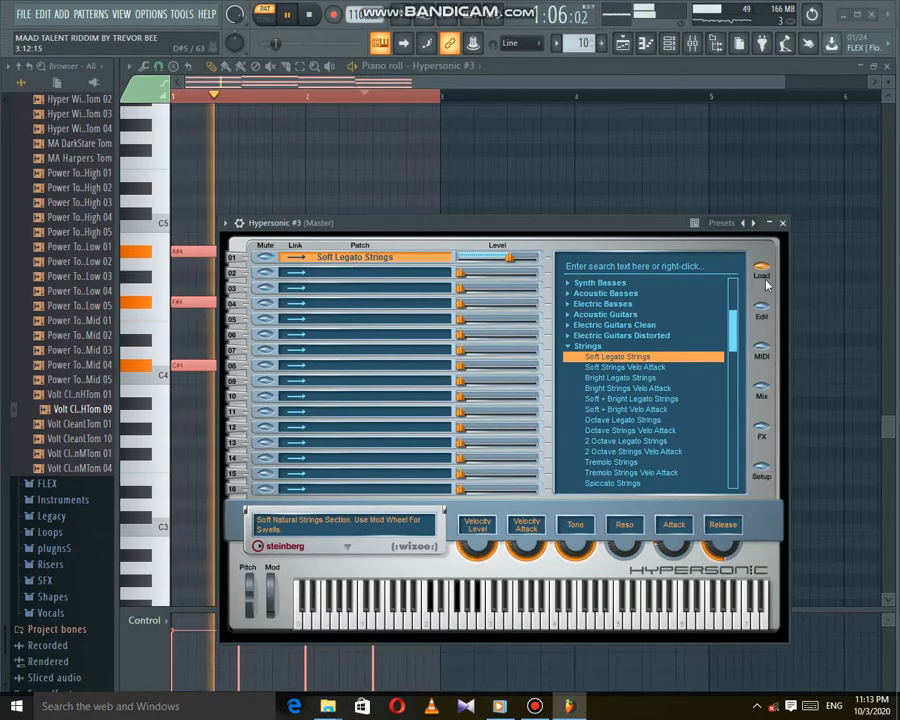
left_click(782, 222)
Open Pattern 2 from the playlist and select the eFlute preset in its Fruity DX10 instrument.
left_click(624, 43)
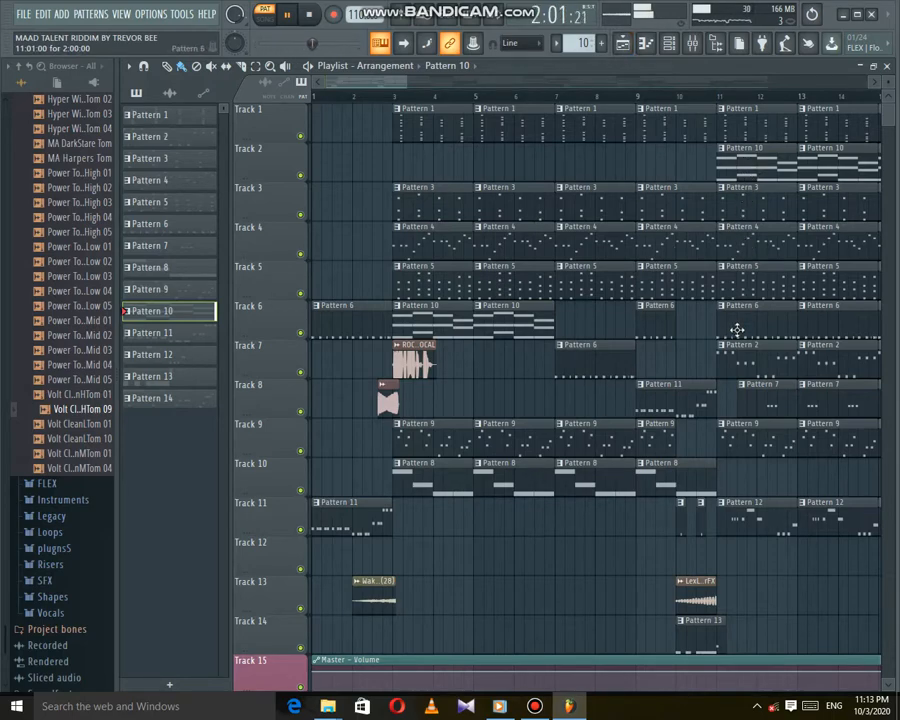
double_click(732, 363)
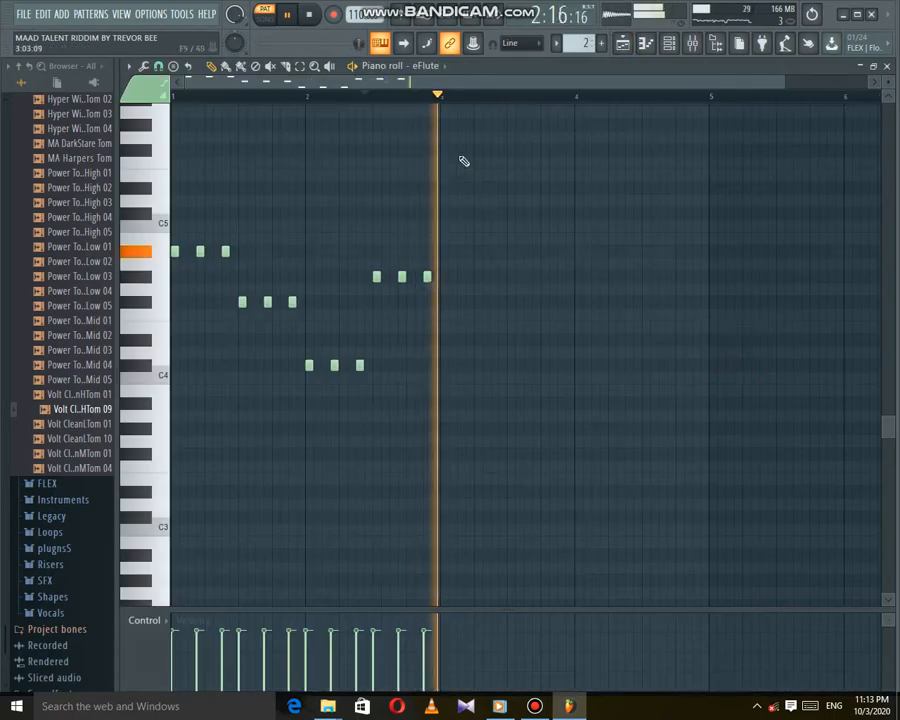
right_click(441, 69)
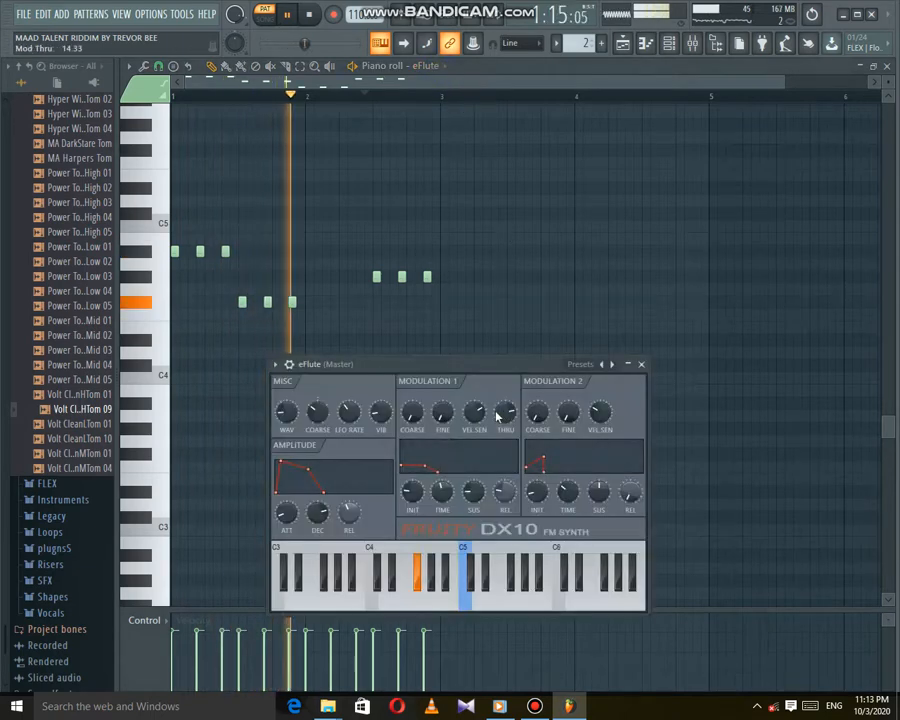
left_click(586, 367)
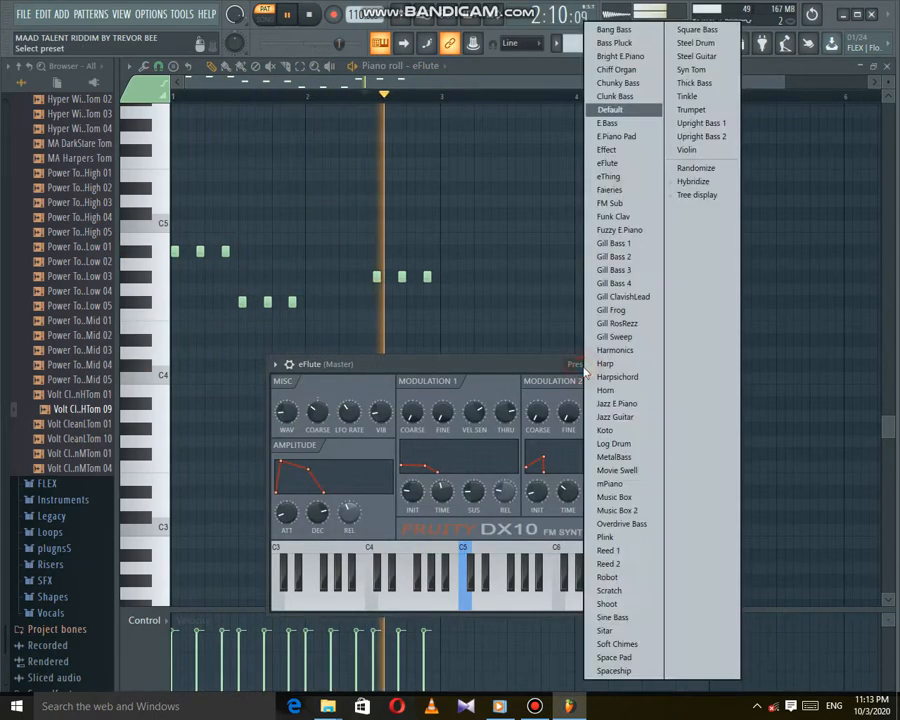
left_click(610, 163)
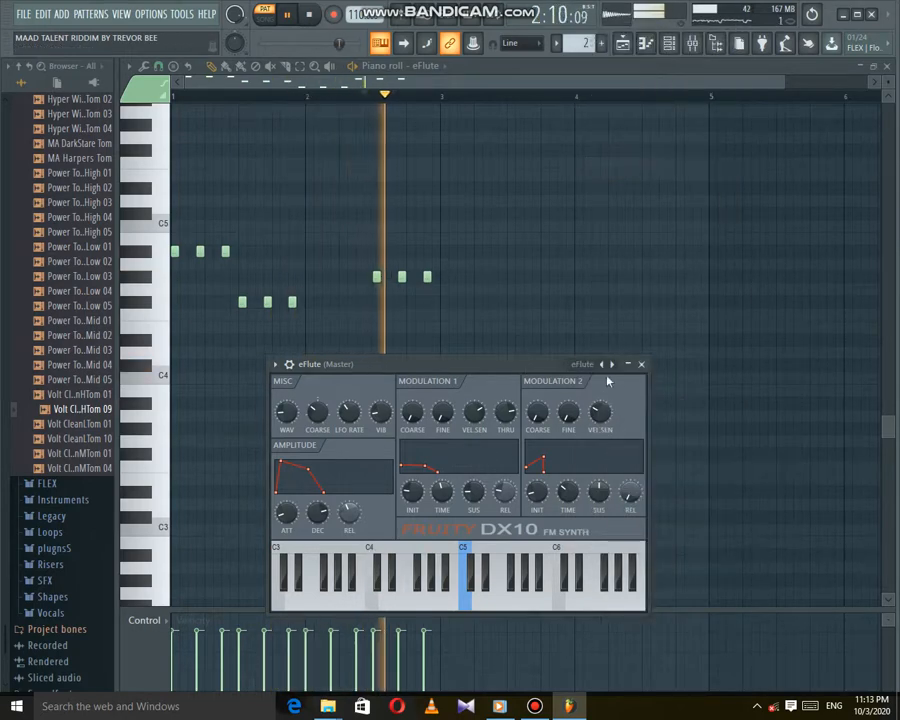
left_click(636, 362)
Open Pattern 9 from the playlist and find the Perc Chime Arpeggio patch of its Hypersonic #8 instrument among the Arpeggios.
left_click(622, 43)
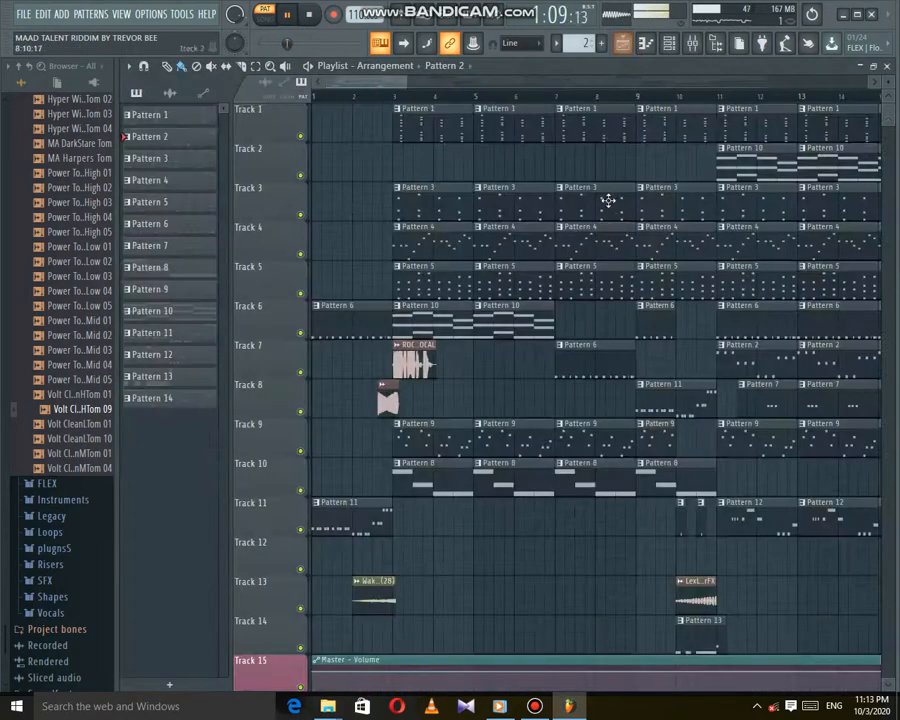
left_click_drag(392, 86, 408, 100)
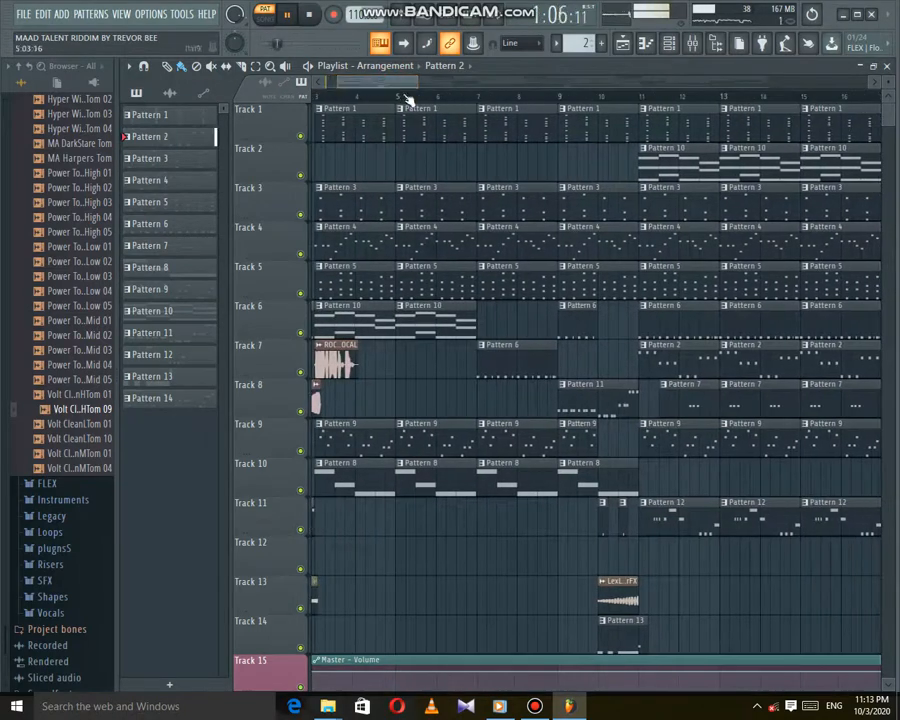
double_click(359, 440)
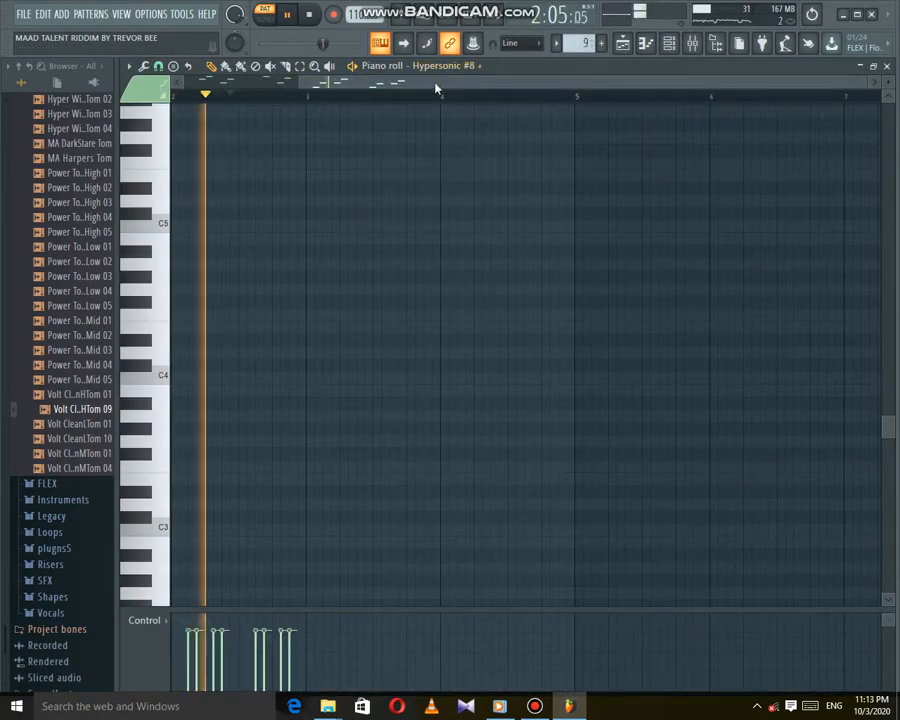
left_click(474, 66)
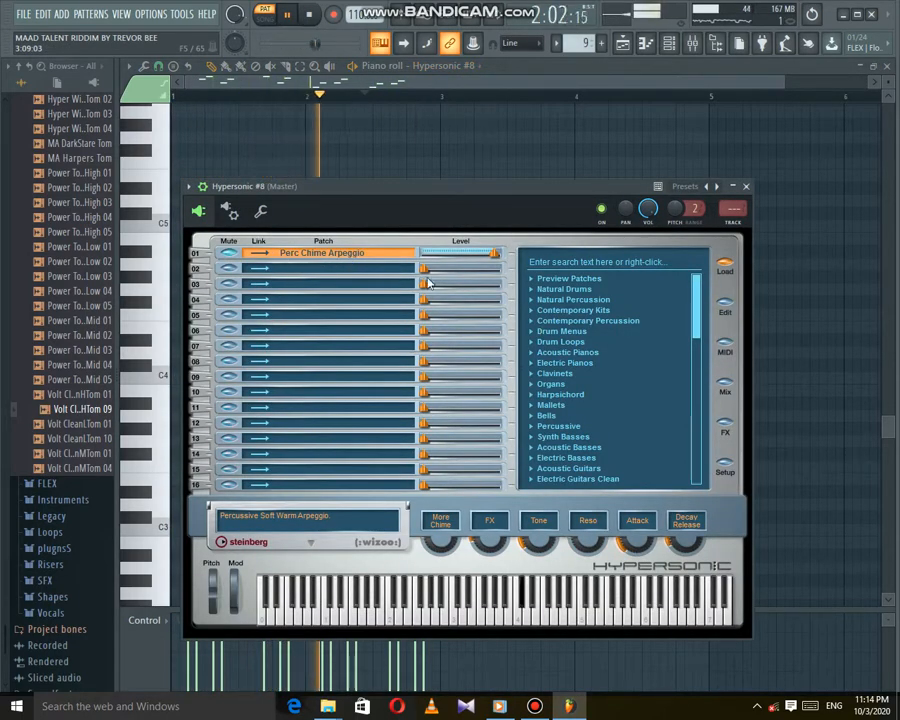
left_click_drag(698, 316, 698, 368)
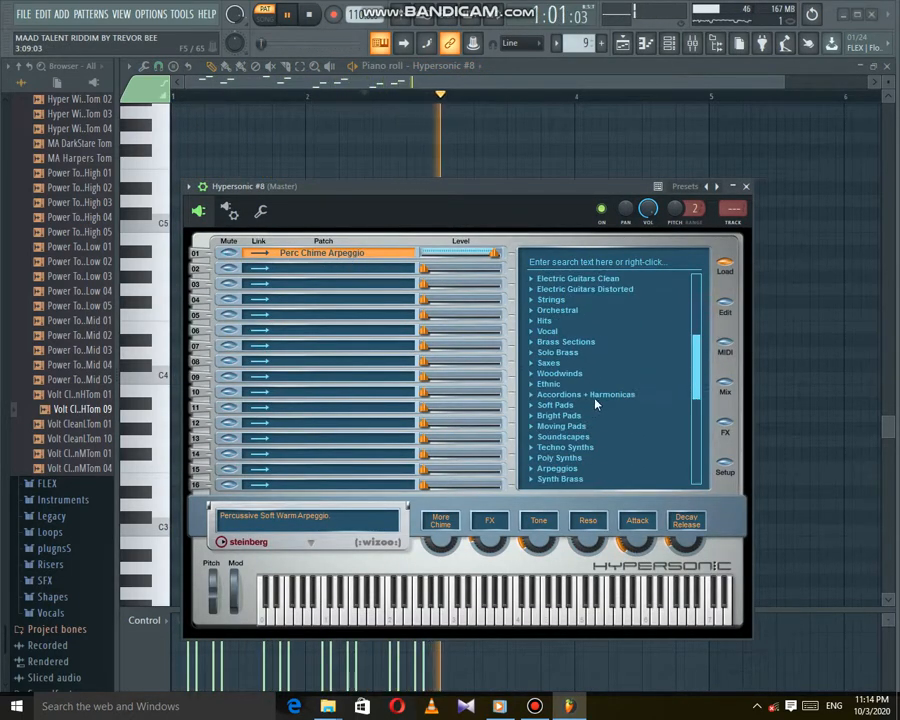
left_click(556, 468)
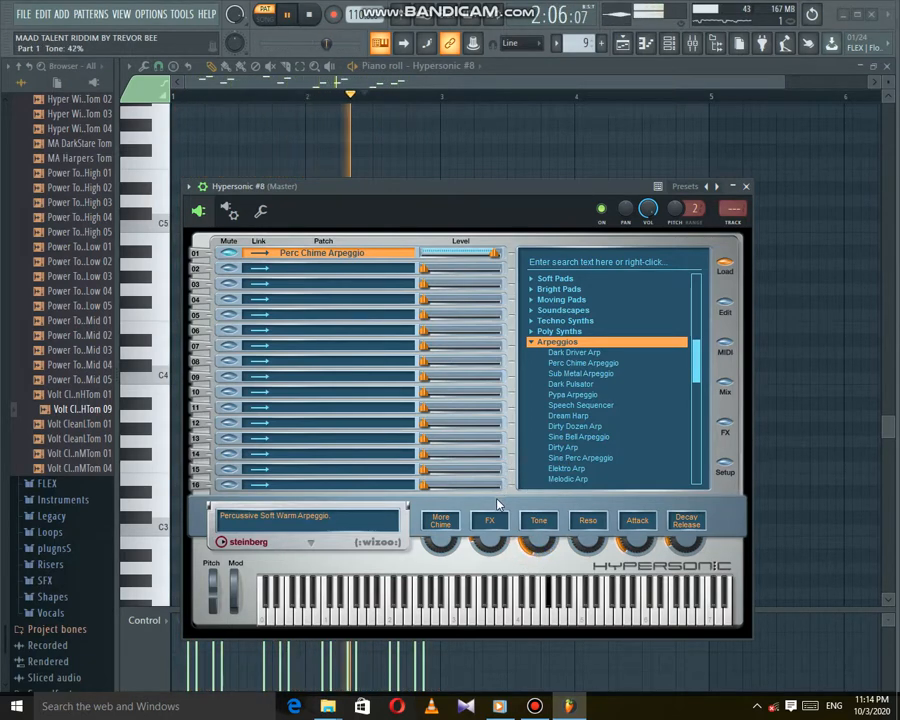
left_click(745, 186)
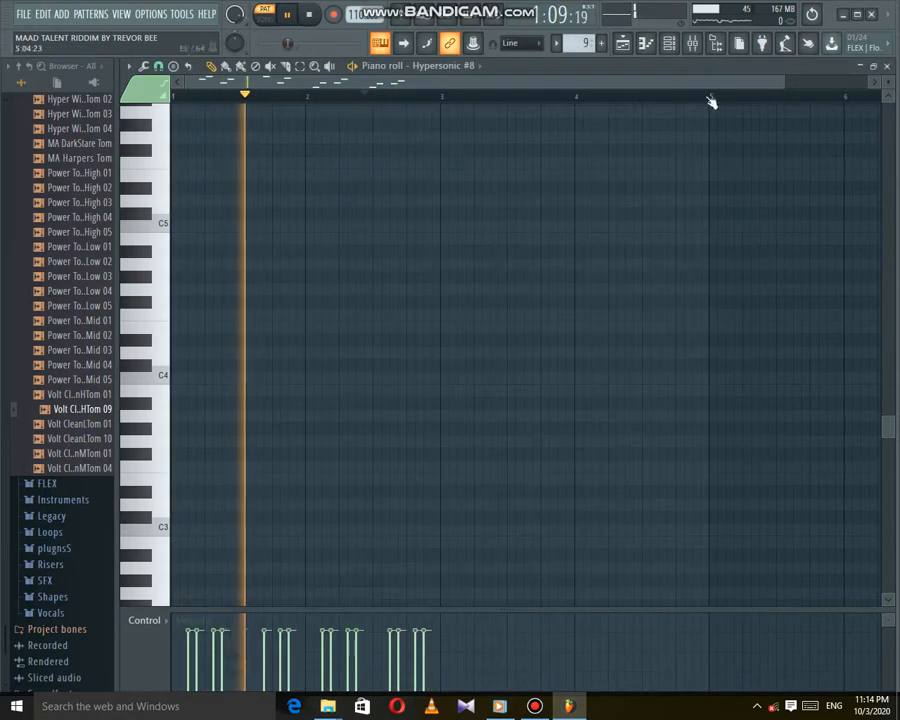
Open Pattern 12 from the playlist and inspect the patch of its Hypersonic #6 instrument and its notes.
left_click(624, 46)
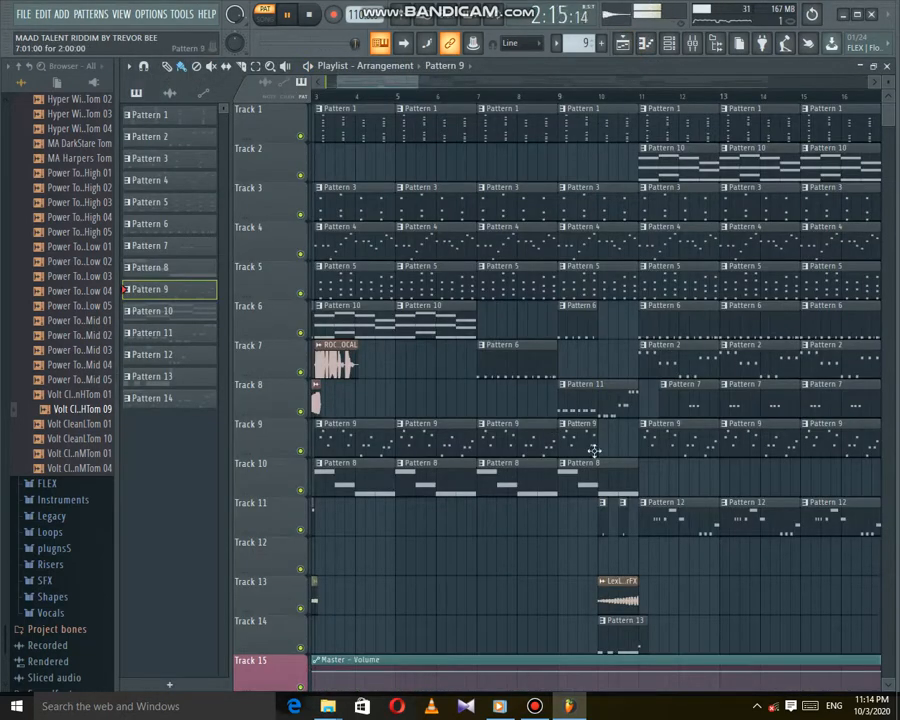
double_click(678, 450)
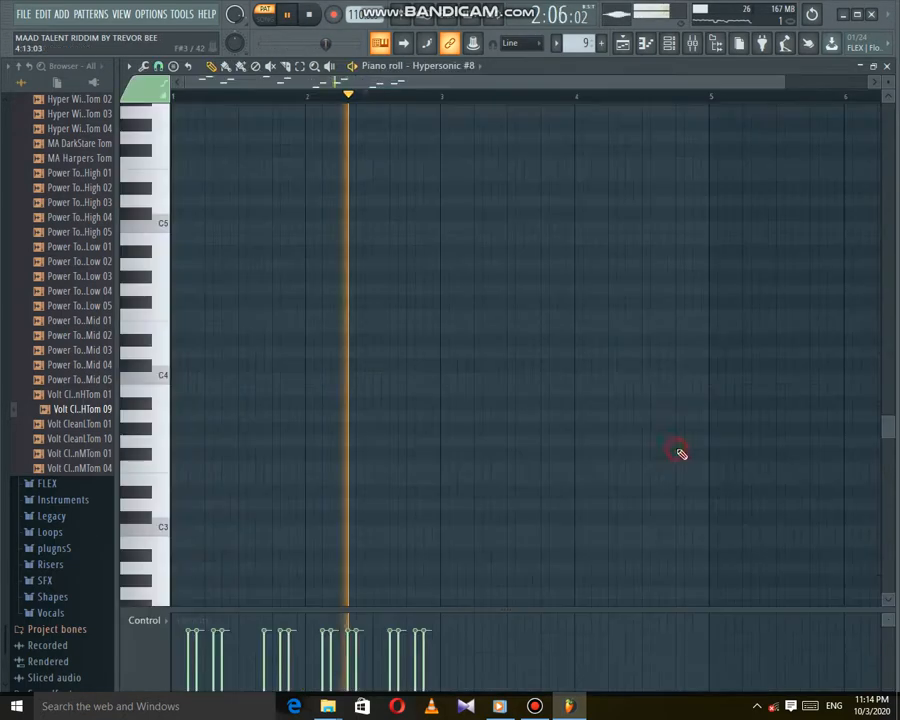
left_click(624, 45)
double_click(668, 524)
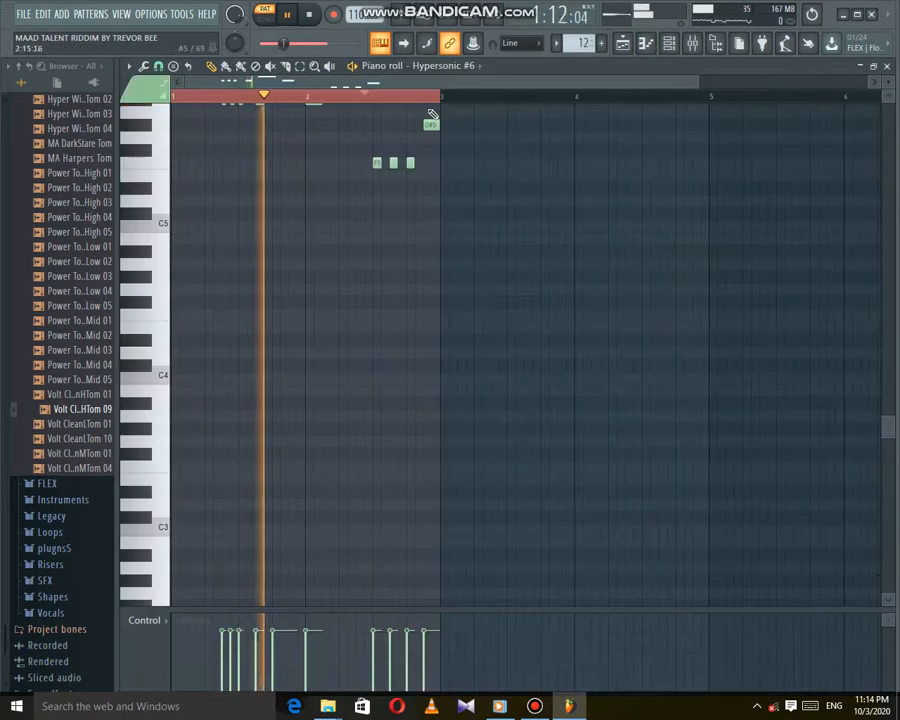
left_click(478, 68)
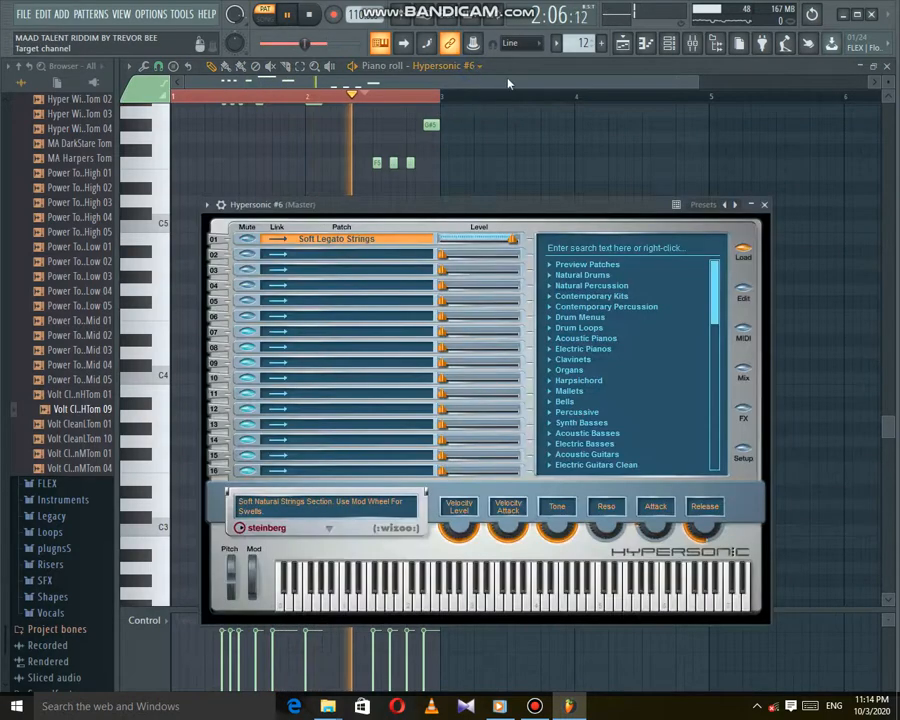
left_click(603, 86)
left_click_drag(893, 425, 889, 337)
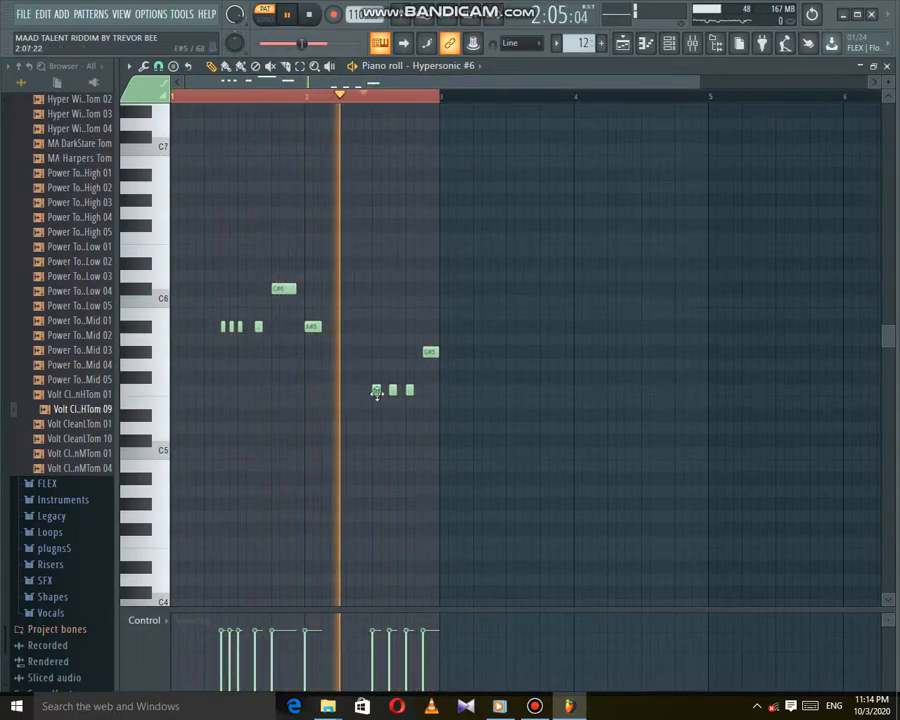
Reopen Pattern 9 from the playlist and show all its notes enlarged in the piano roll.
left_click(626, 43)
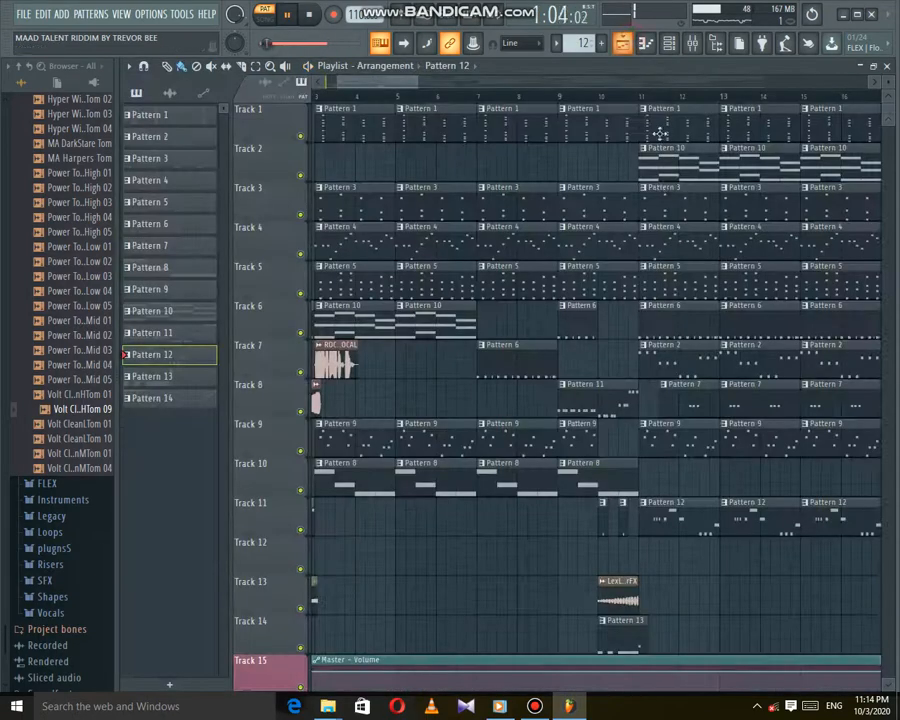
double_click(684, 447)
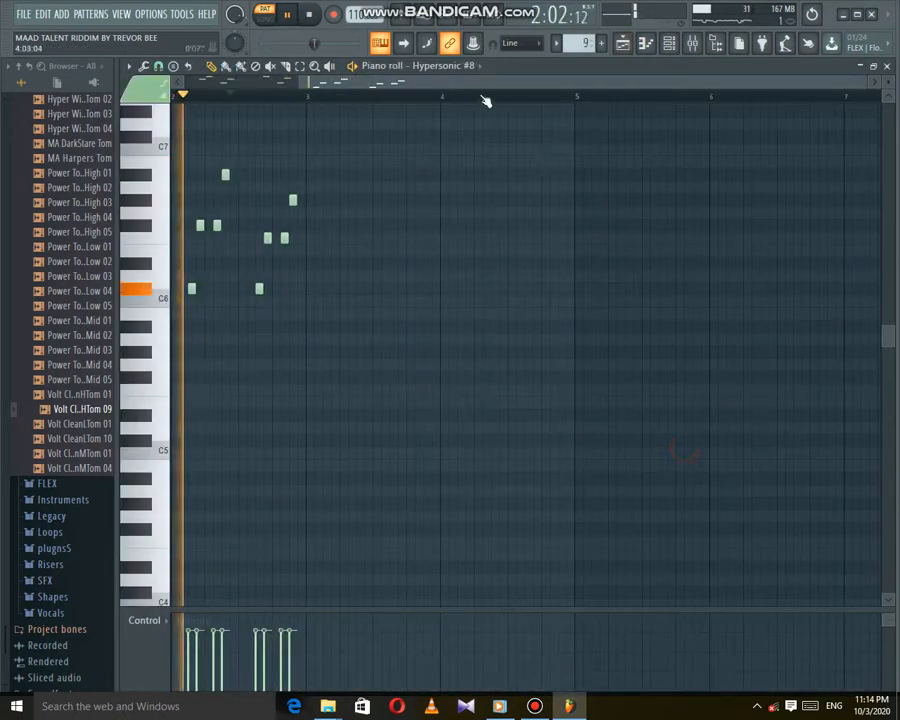
left_click_drag(502, 86, 390, 68)
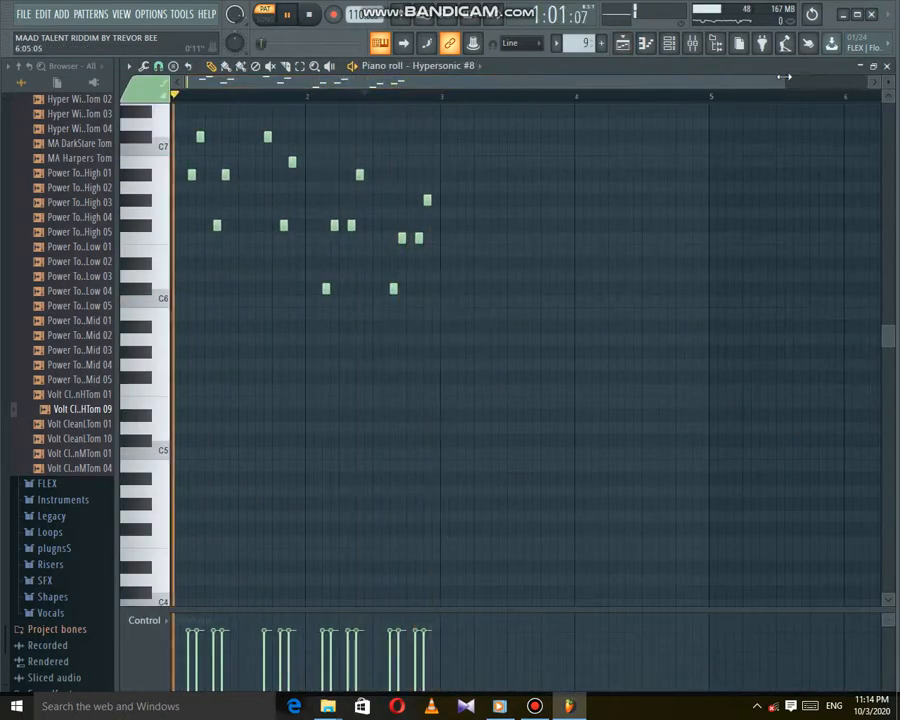
left_click_drag(780, 81, 539, 98)
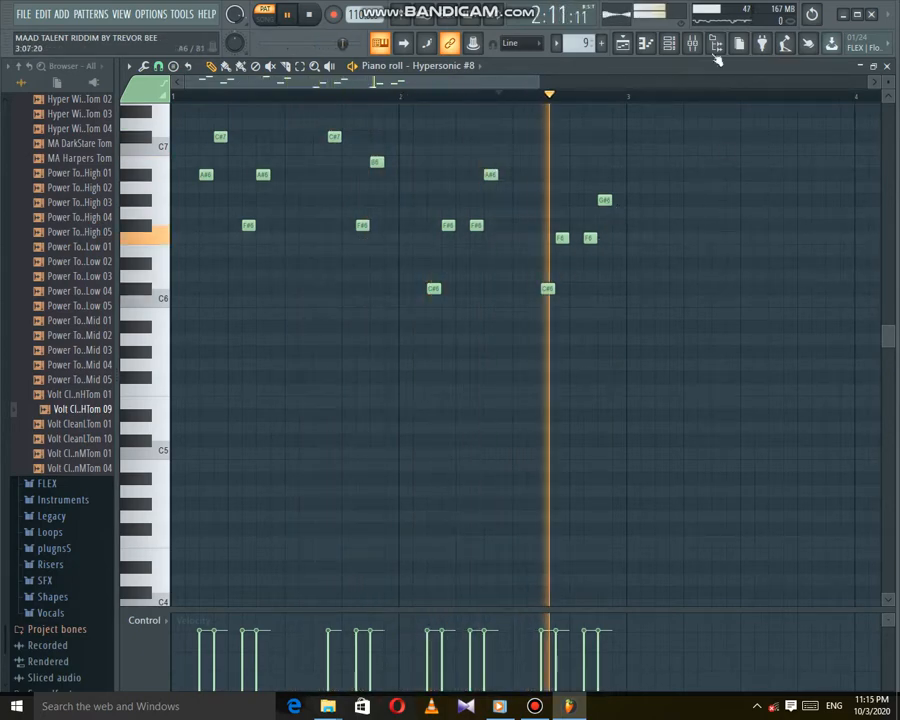
Play the arrangement in song mode from bar 11, restart it, and jump ahead to around bar 18.
left_click(623, 43)
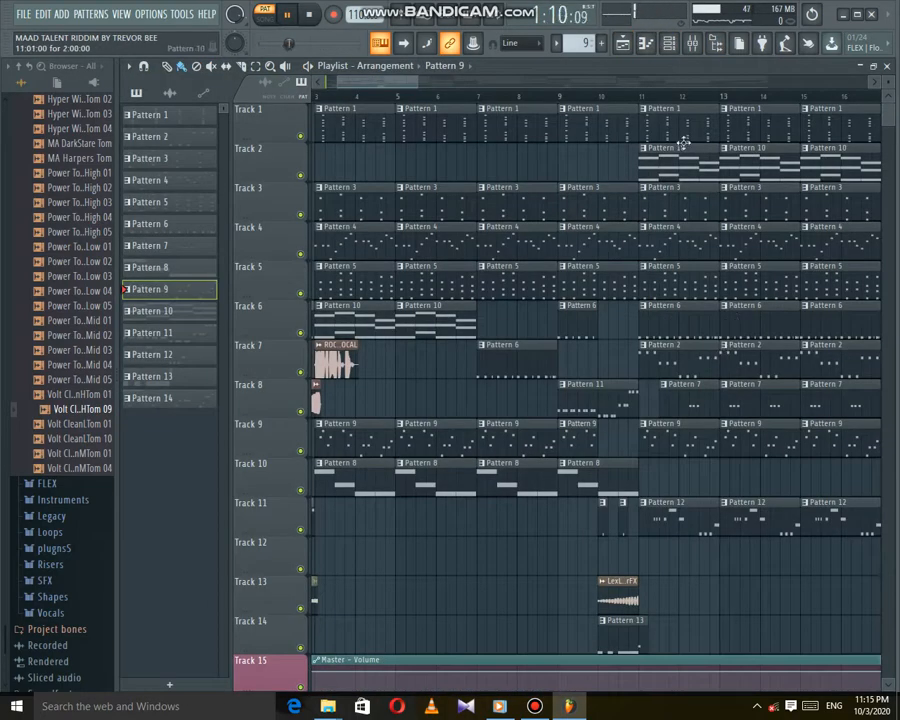
left_click(640, 100)
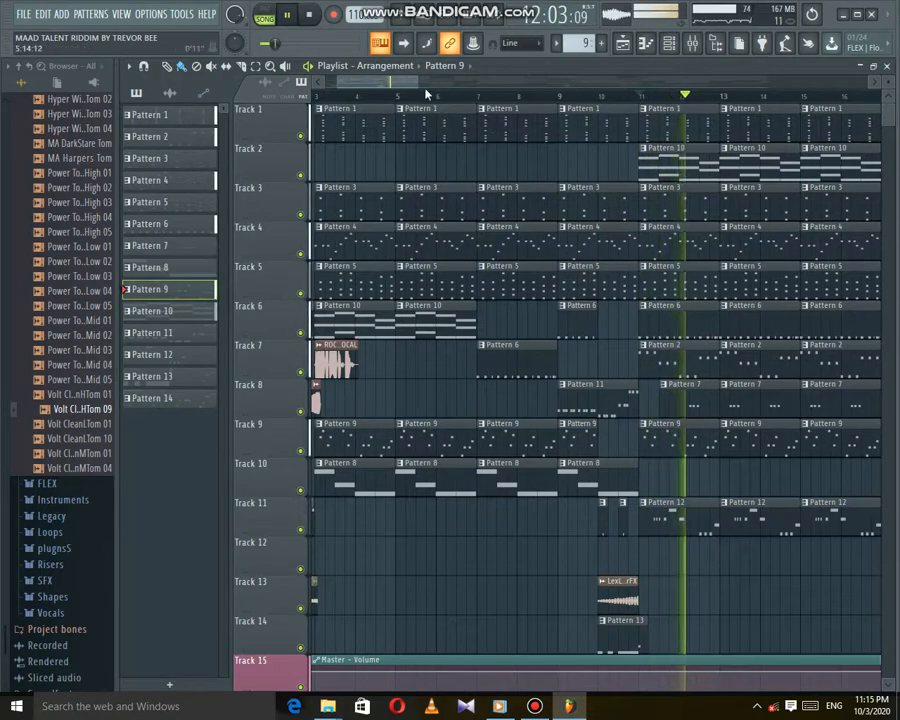
left_click_drag(418, 83, 547, 100)
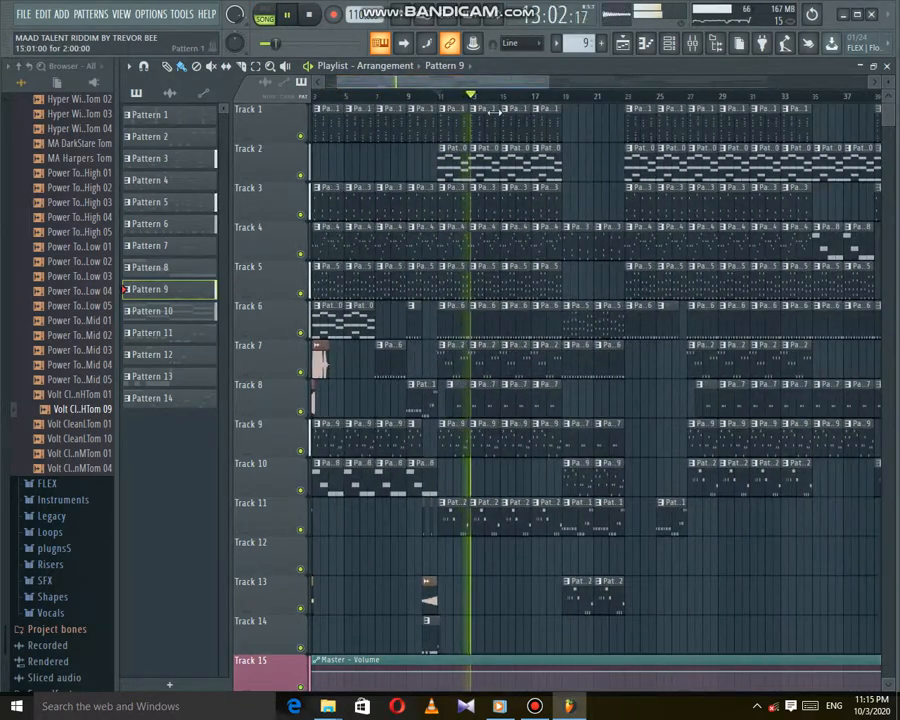
left_click(311, 16)
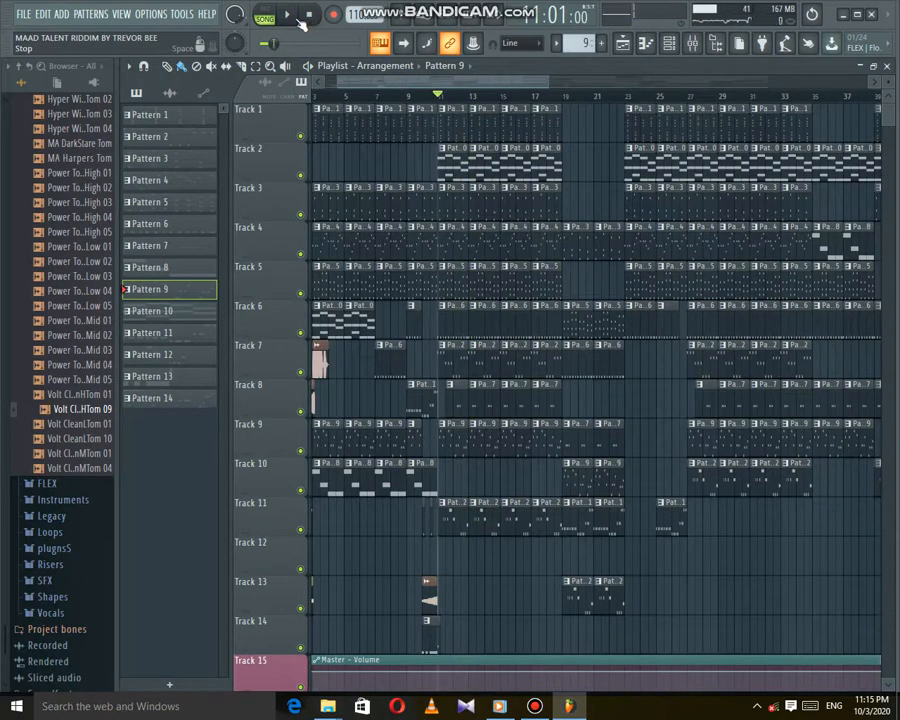
left_click(288, 16)
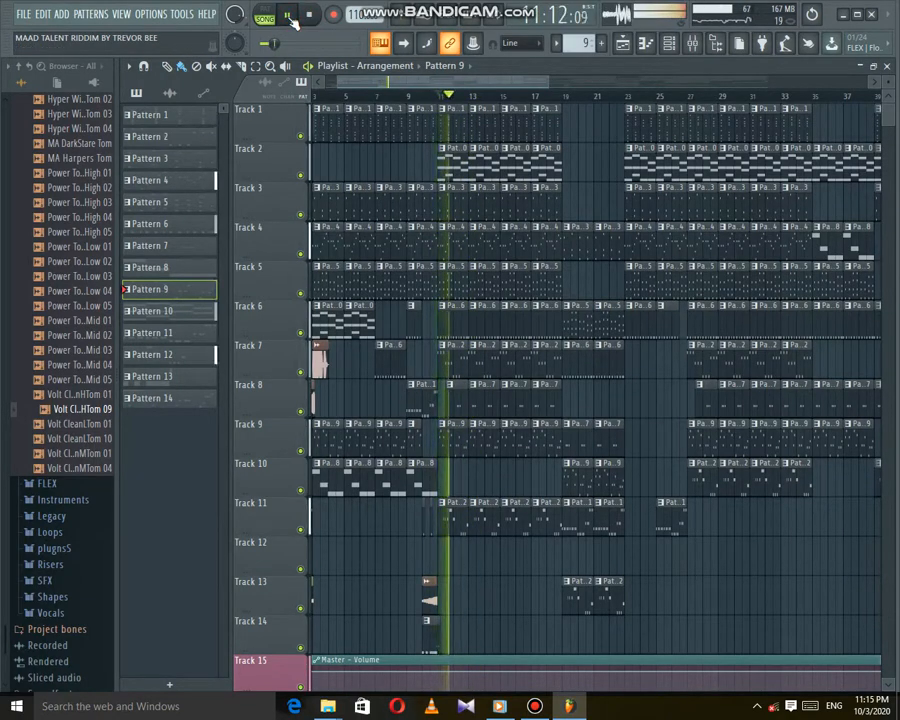
left_click(555, 105)
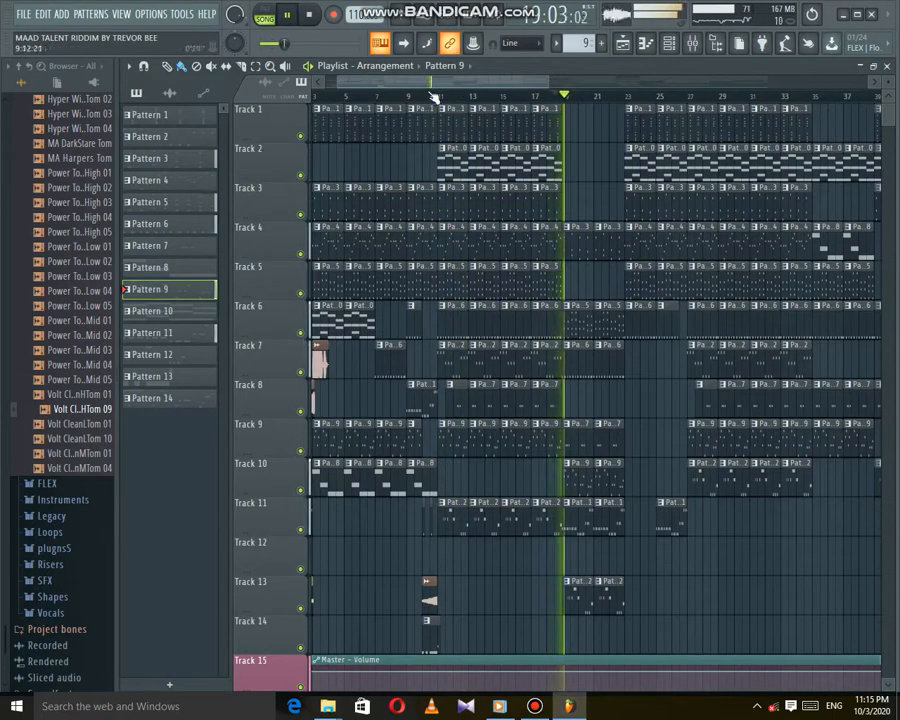
Open Pattern 12 from Track 13 of the playlist, play it alone in pattern mode, and return to the playlist.
left_click_drag(437, 82, 463, 87)
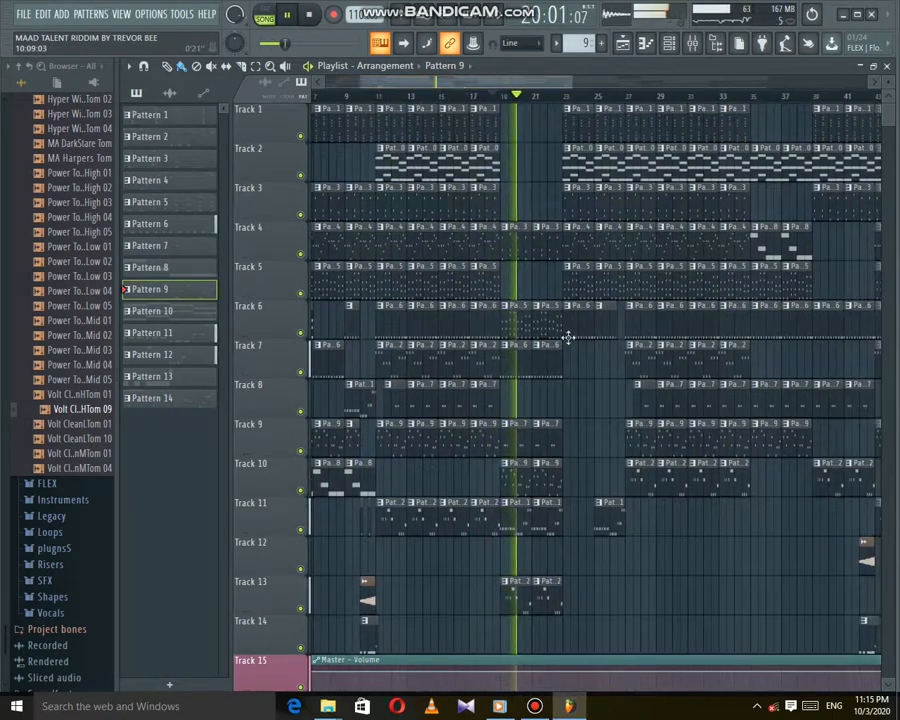
double_click(542, 597)
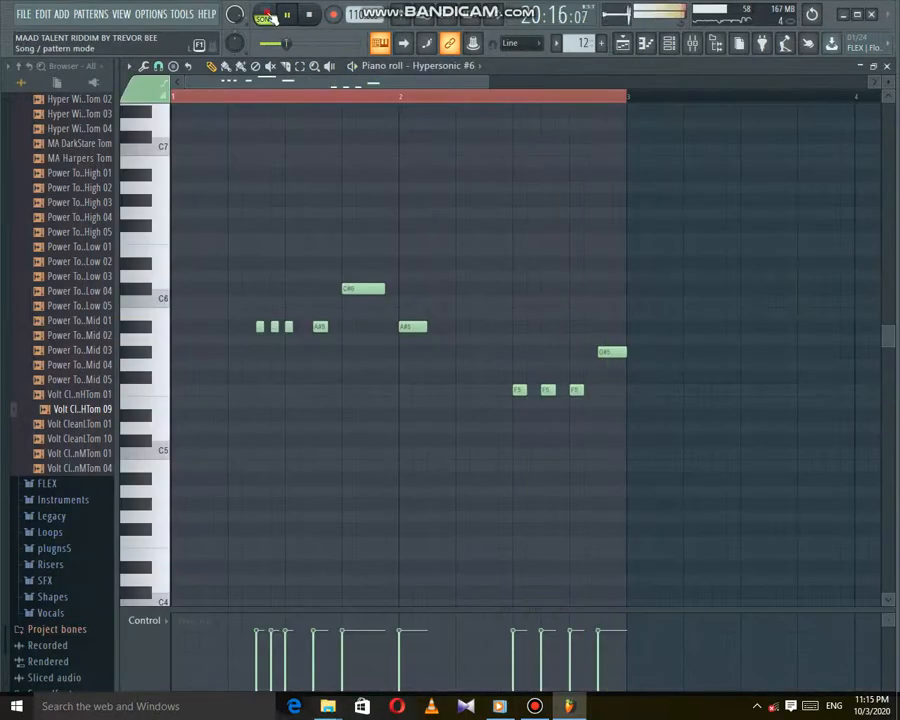
left_click(265, 15)
key("F5")
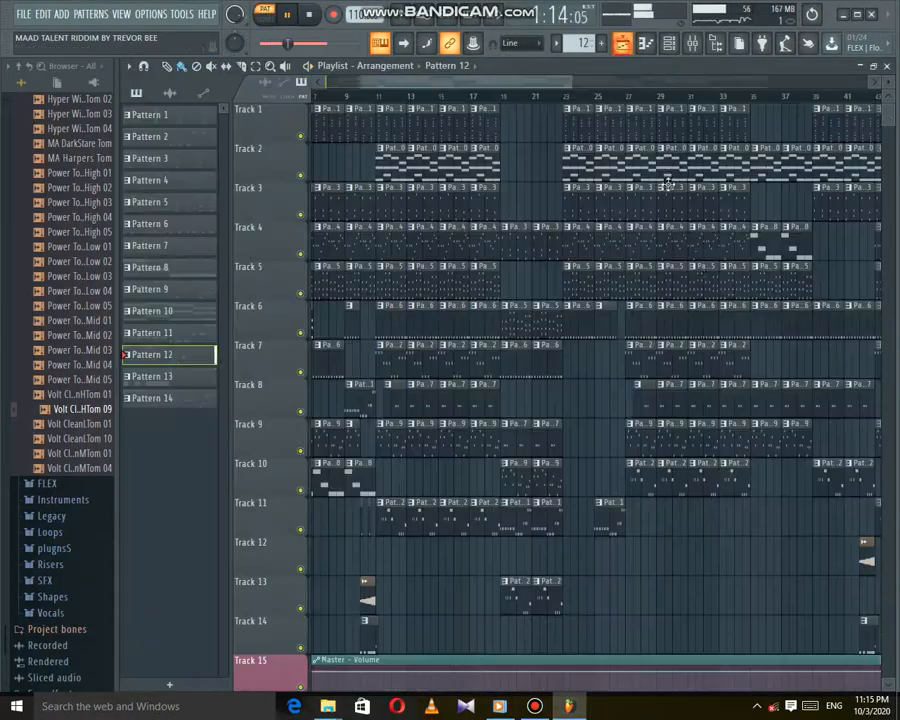
Play the song from around bar 71, open Pattern 14 from Track 9, and play its notes in pattern mode.
left_click_drag(490, 83, 775, 141)
left_click(542, 96)
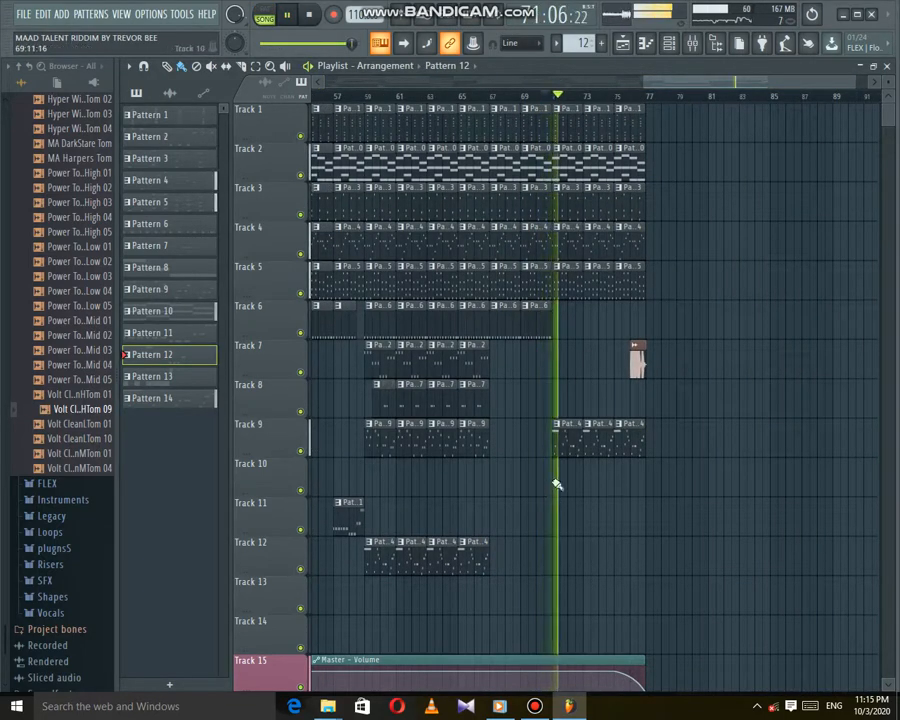
double_click(566, 450)
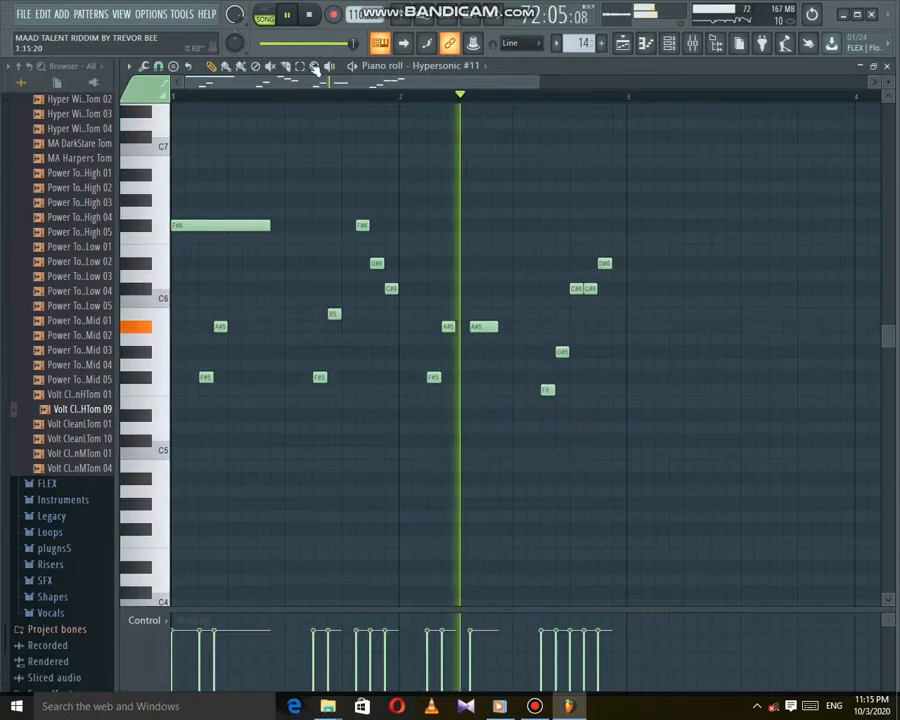
left_click(264, 14)
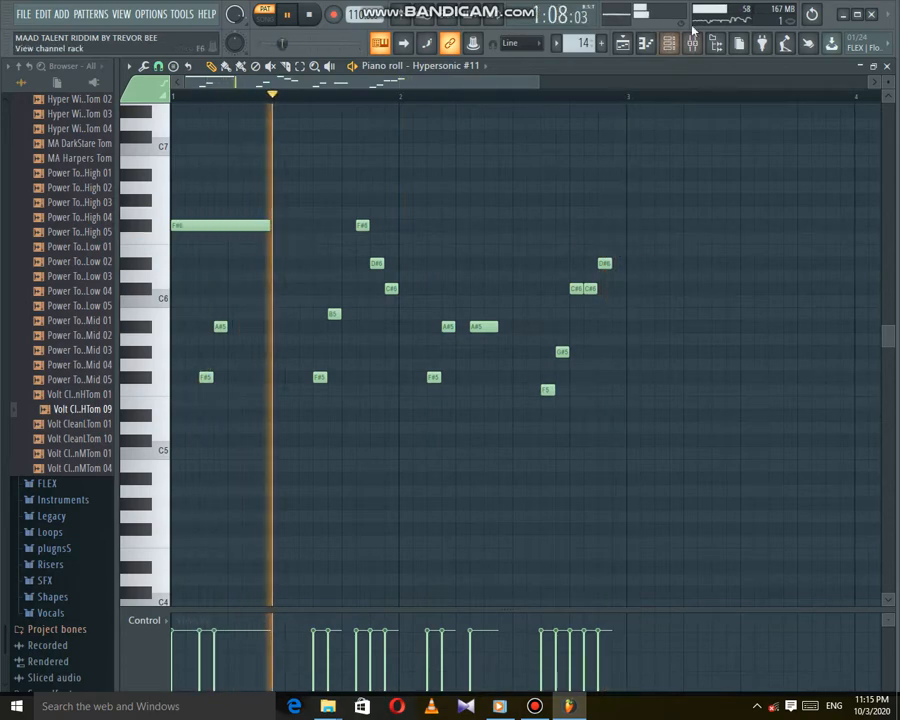
Open Pattern 14's Hypersonic #11 instrument, locate the Strings + Horns patch among the Orchestral patches, and close the instrument.
left_click(466, 66)
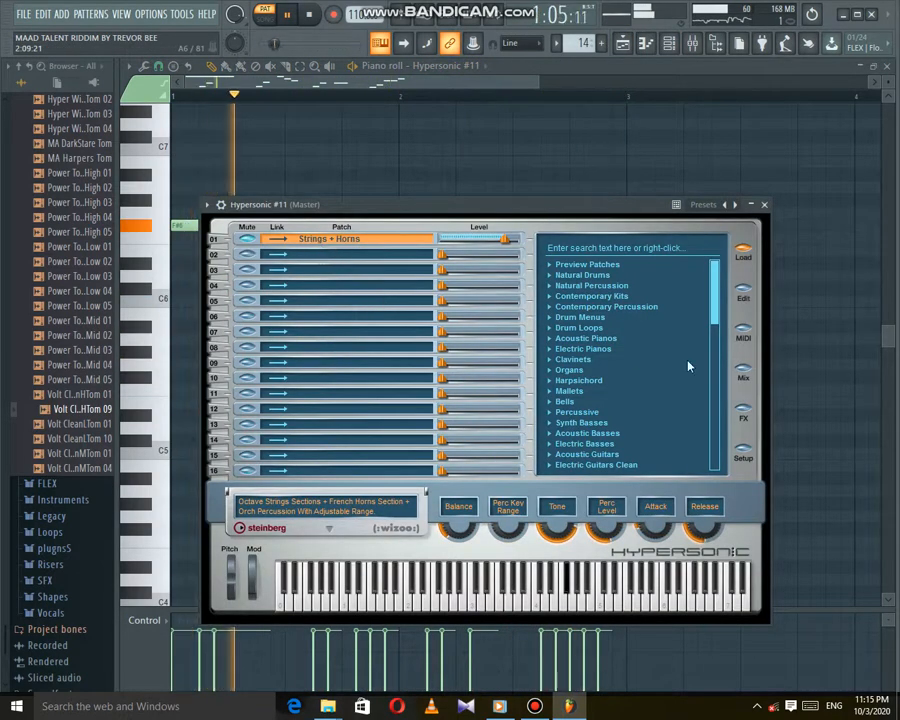
left_click_drag(716, 318, 714, 400)
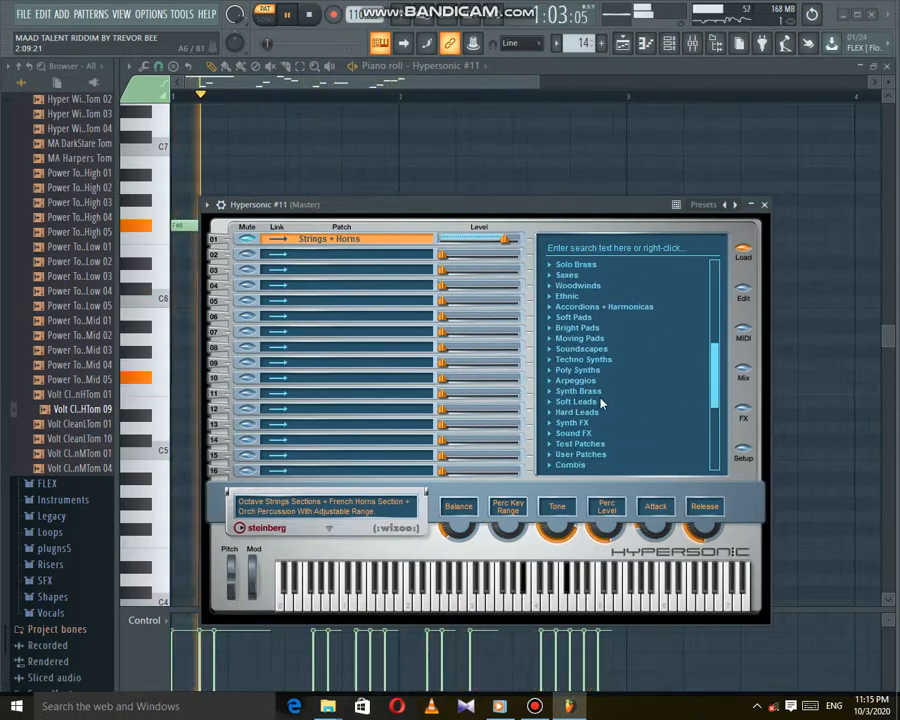
scroll(620, 335, "up", 3)
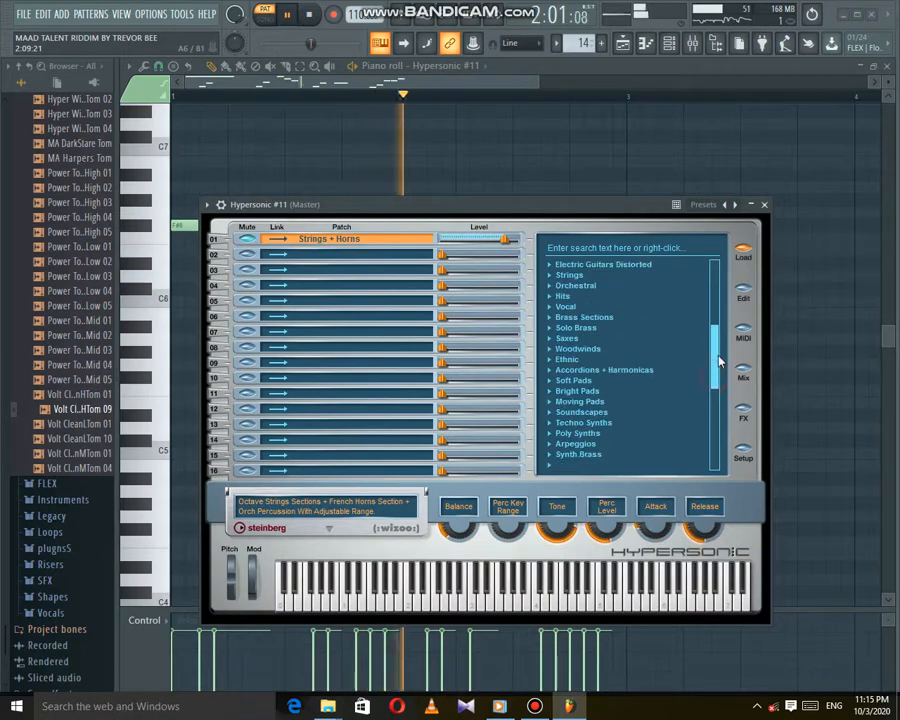
left_click(578, 296)
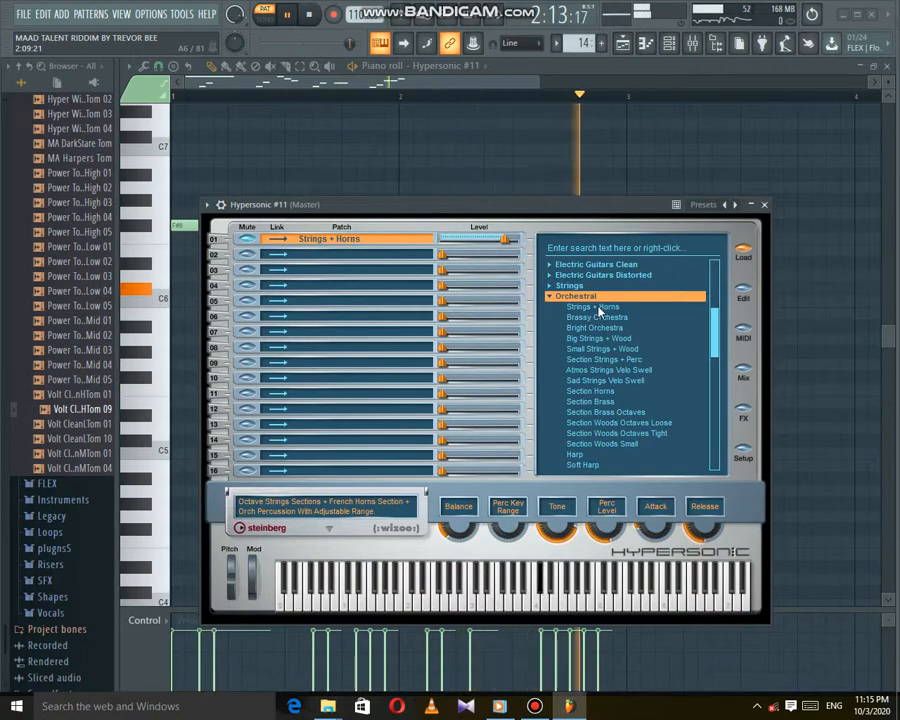
left_click(596, 307)
left_click(764, 204)
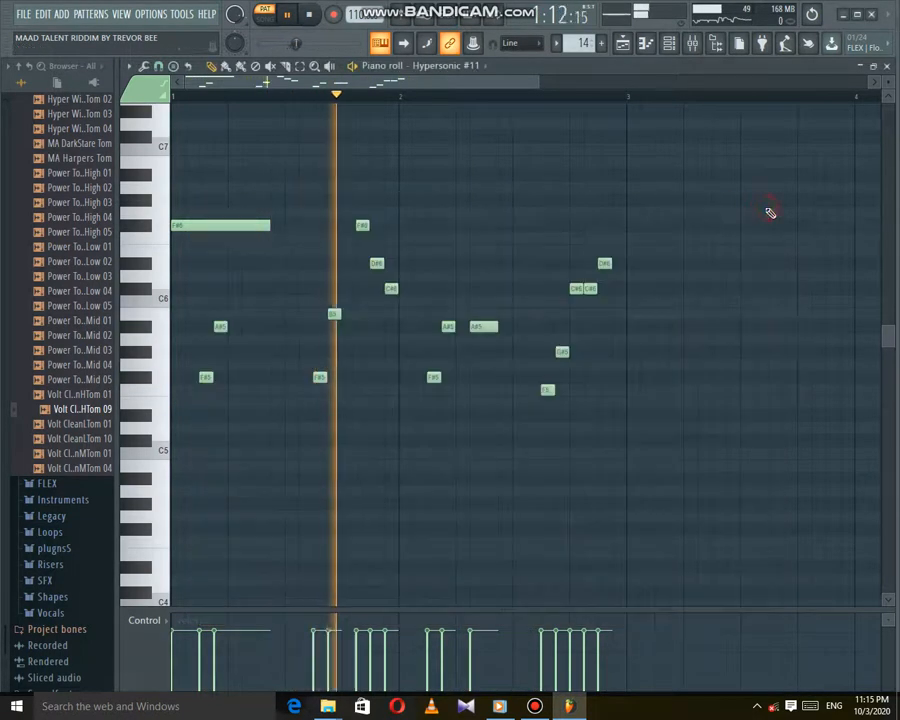
Play the song in the playlist from bar 71, and delete the Master - Volume automation clip from Track 15.
left_click(622, 42)
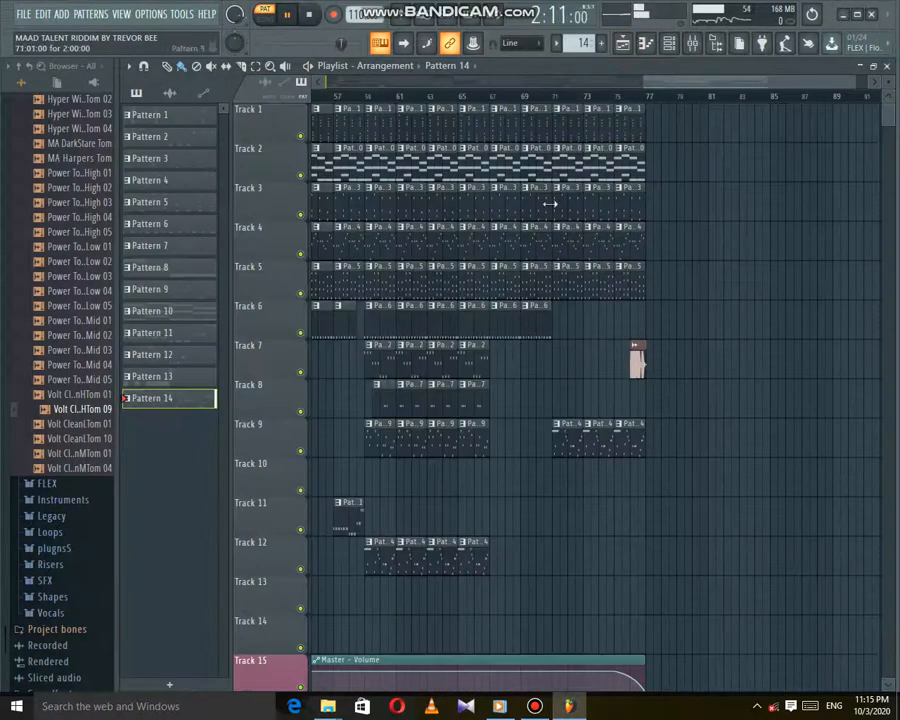
left_click(553, 95)
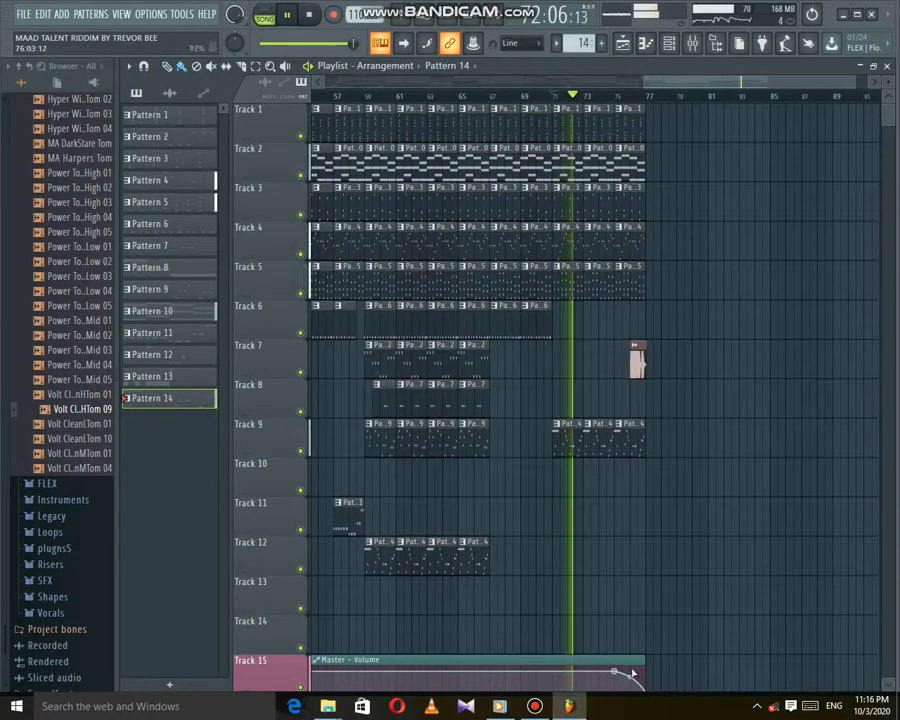
mouse_move(892, 120)
left_mouse_down()
mouse_move(890, 137)
mouse_move(887, 120)
left_mouse_up()
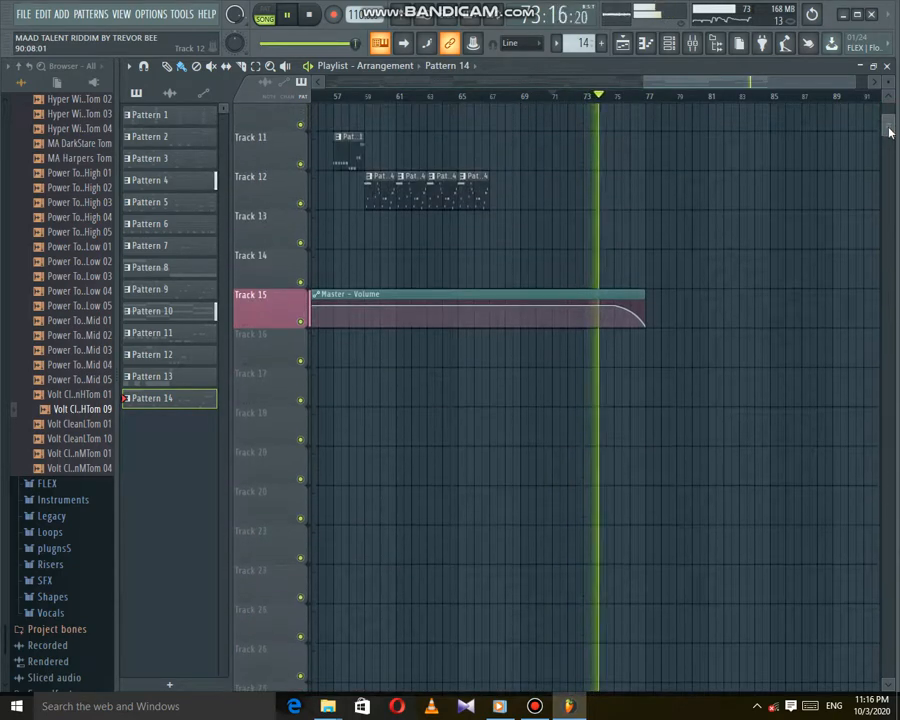
right_click(588, 297)
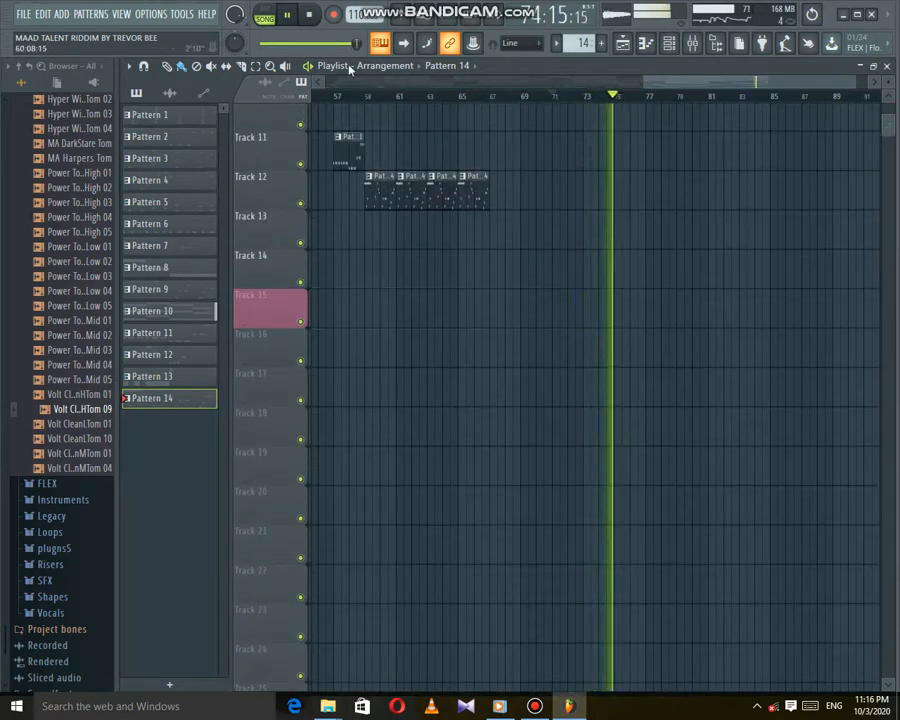
left_click(311, 14)
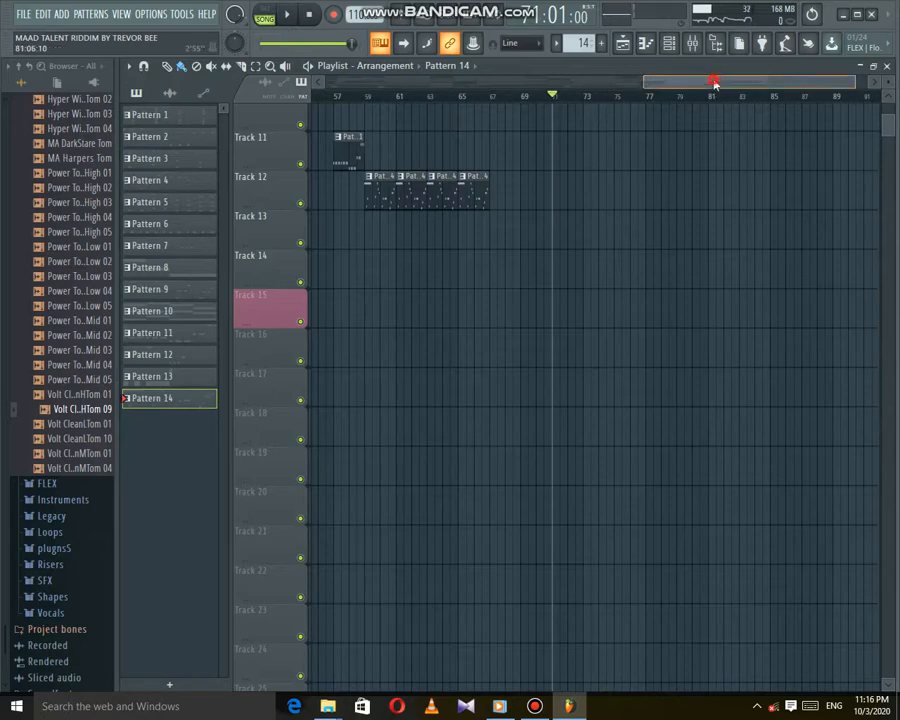
Create a new automation clip for the Master track's volume fader in the mixer.
left_click_drag(714, 84, 284, 84)
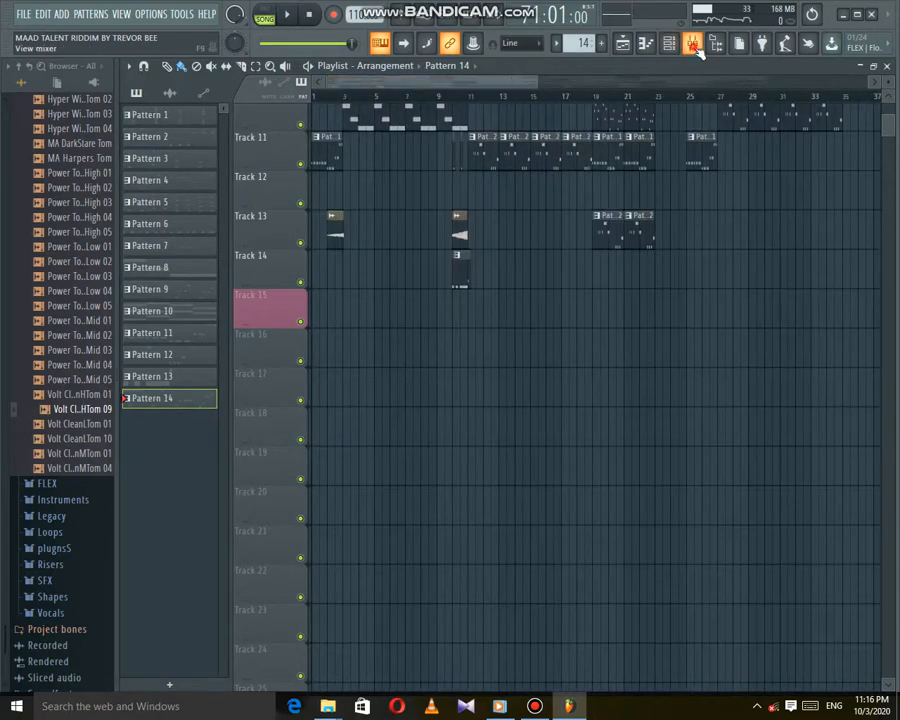
left_click(695, 45)
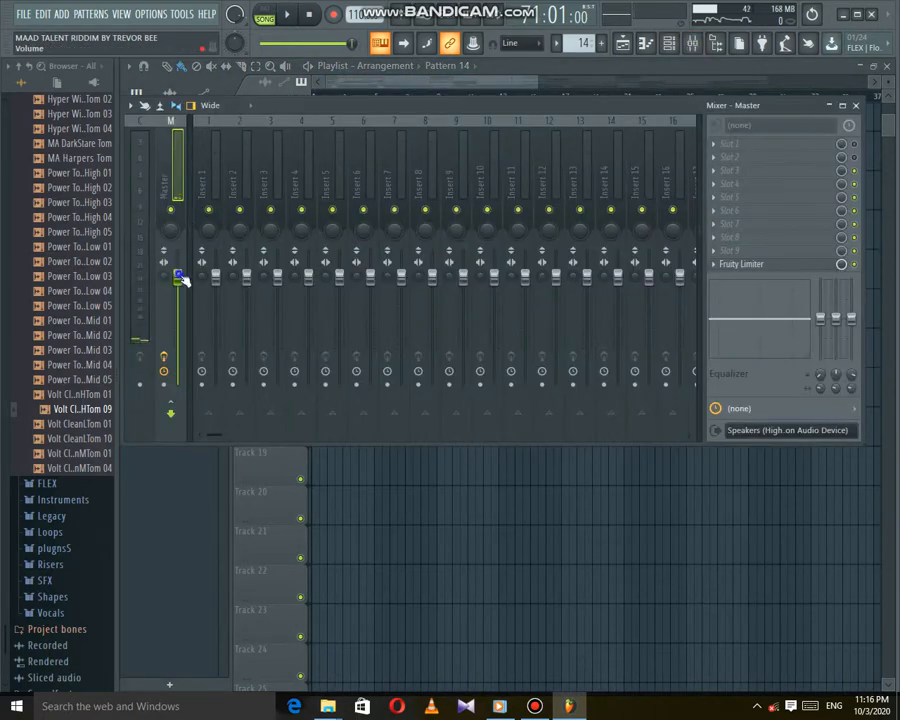
right_click(179, 276)
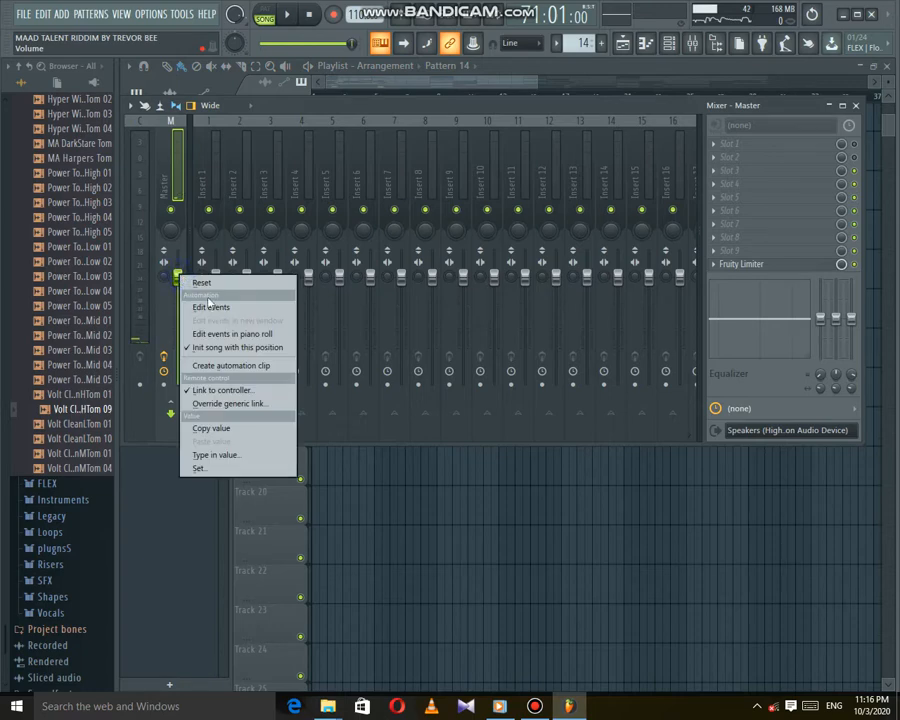
left_click(223, 367)
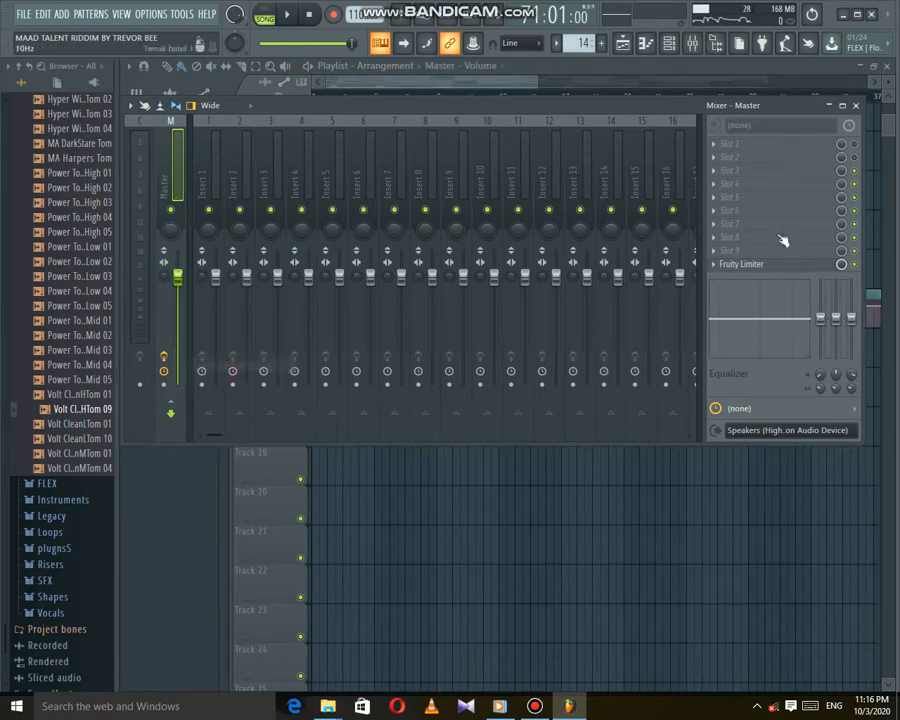
left_click(856, 107)
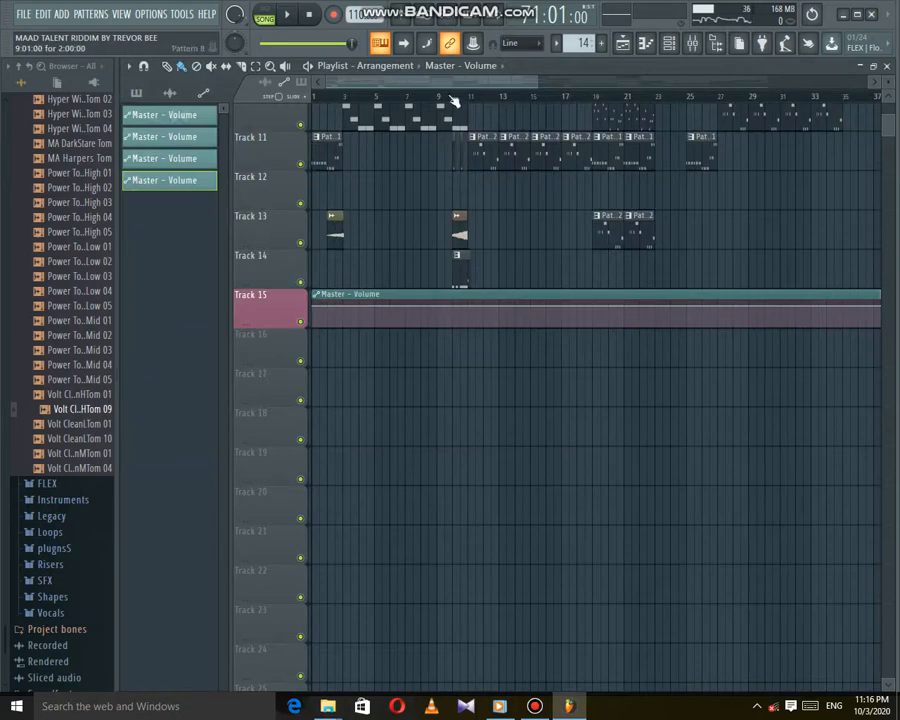
Shape a curved fade-out at the end of the Master - Volume clip on Track 15, and play it back from just before bar 75.
left_click_drag(452, 84, 767, 152)
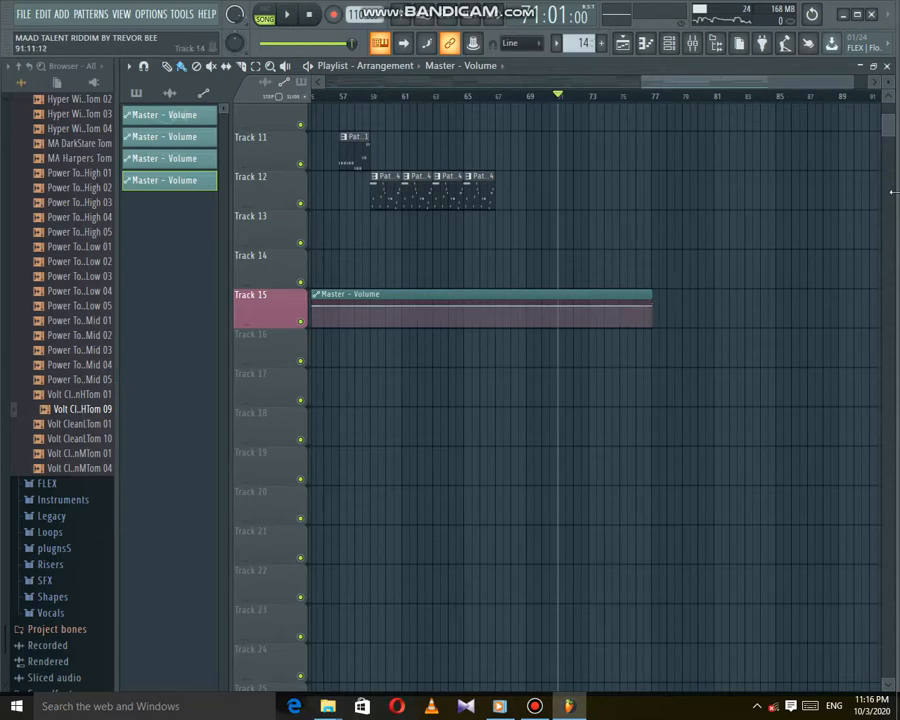
scroll(888, 133, "up", 5)
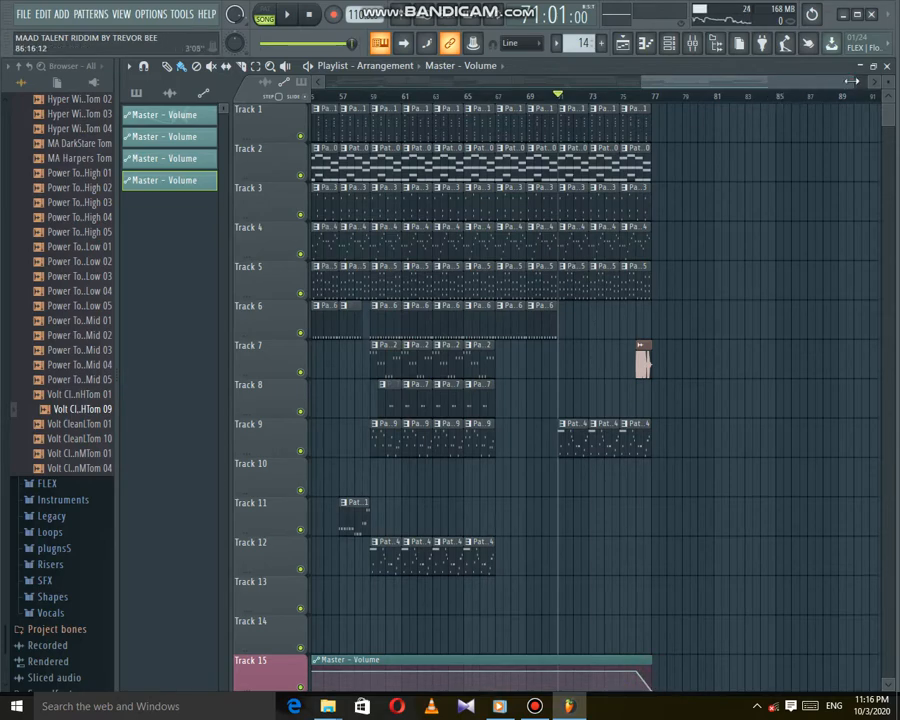
left_click_drag(851, 82, 755, 148)
left_click_drag(889, 119, 888, 124)
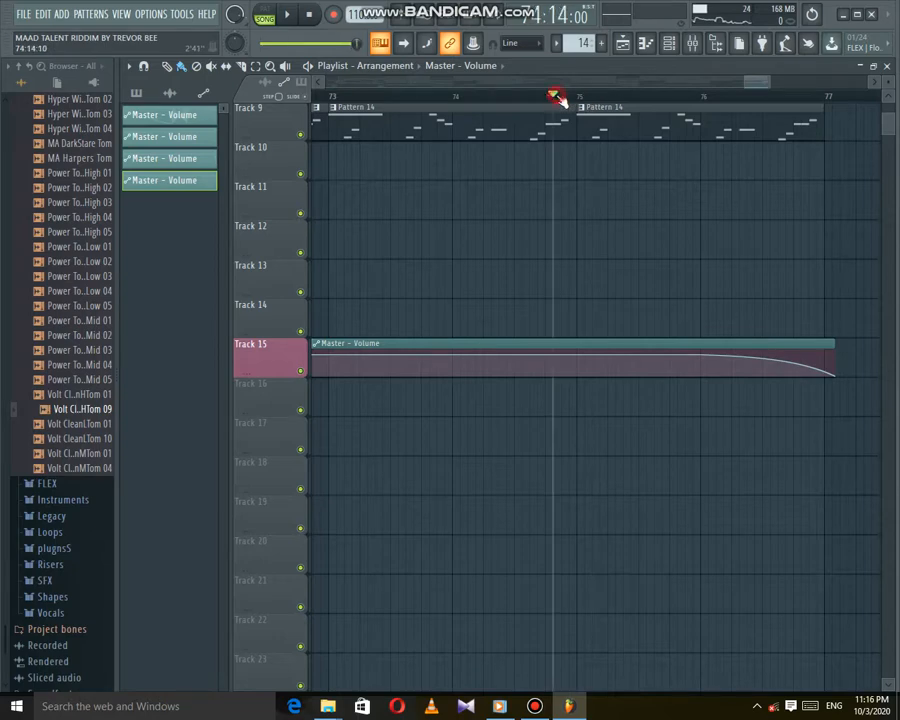
left_click(287, 15)
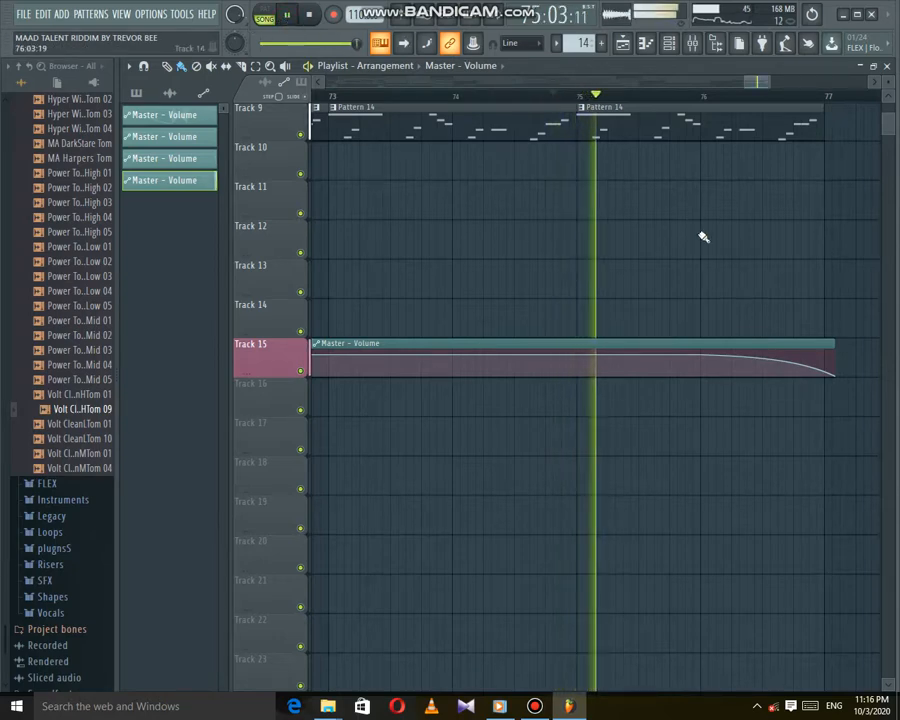
left_click_drag(759, 84, 771, 86)
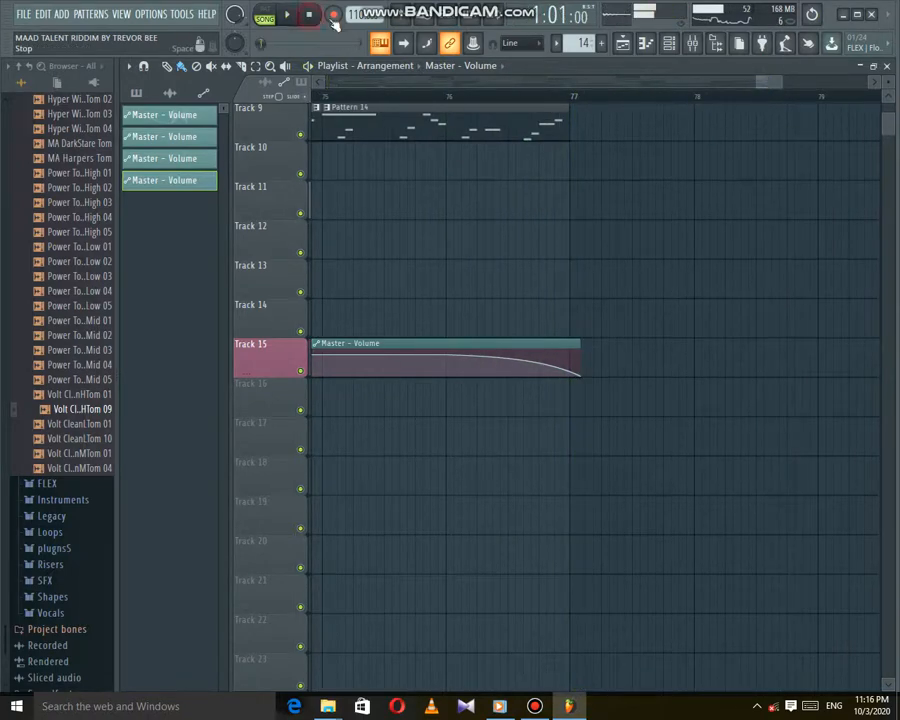
left_click(845, 14)
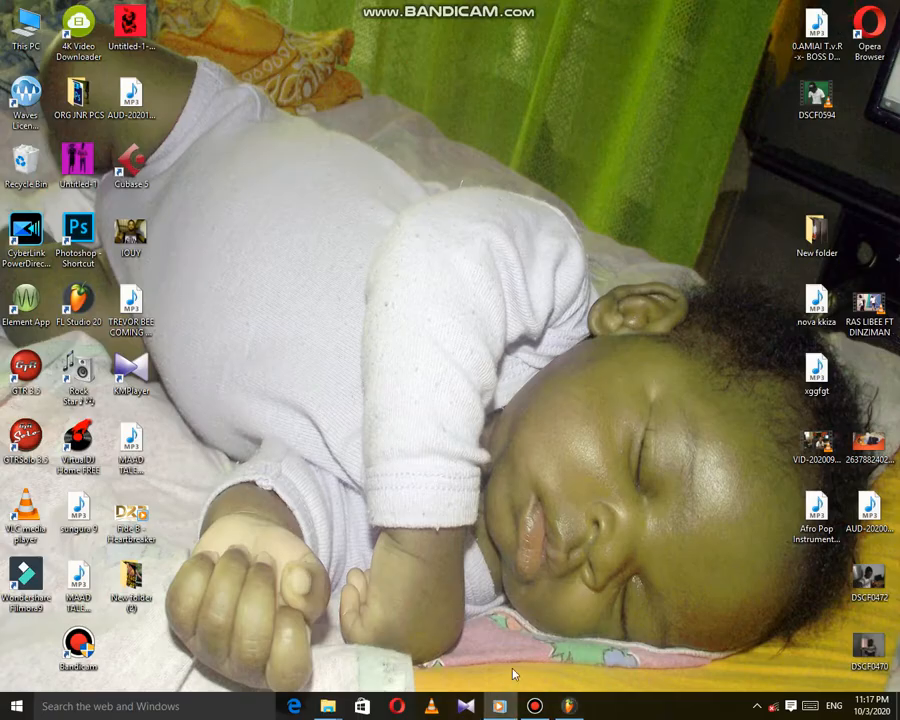
left_click(499, 707)
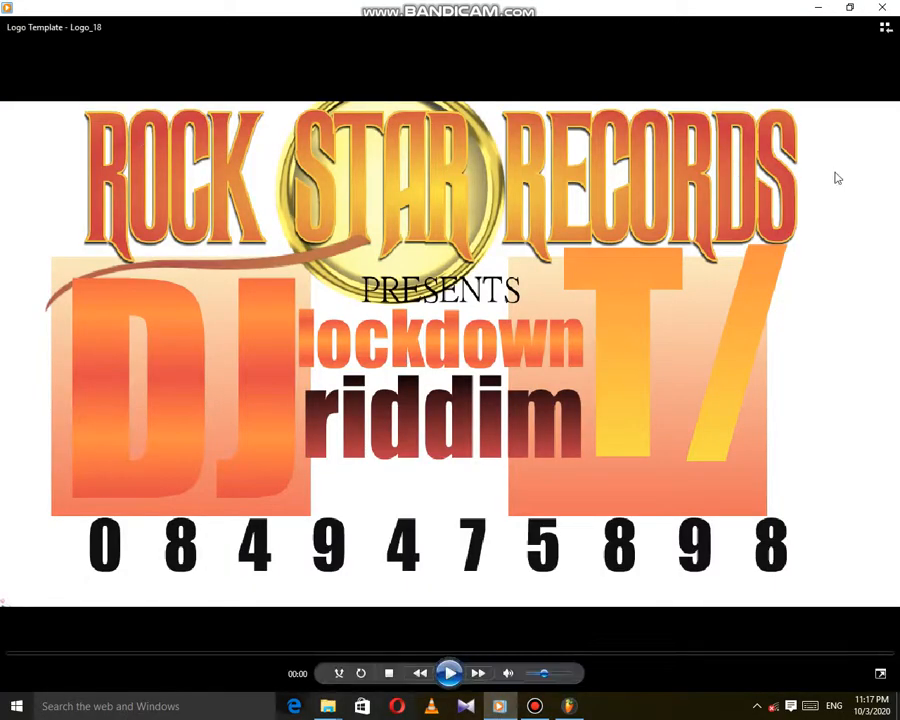
left_click(815, 7)
left_click(568, 706)
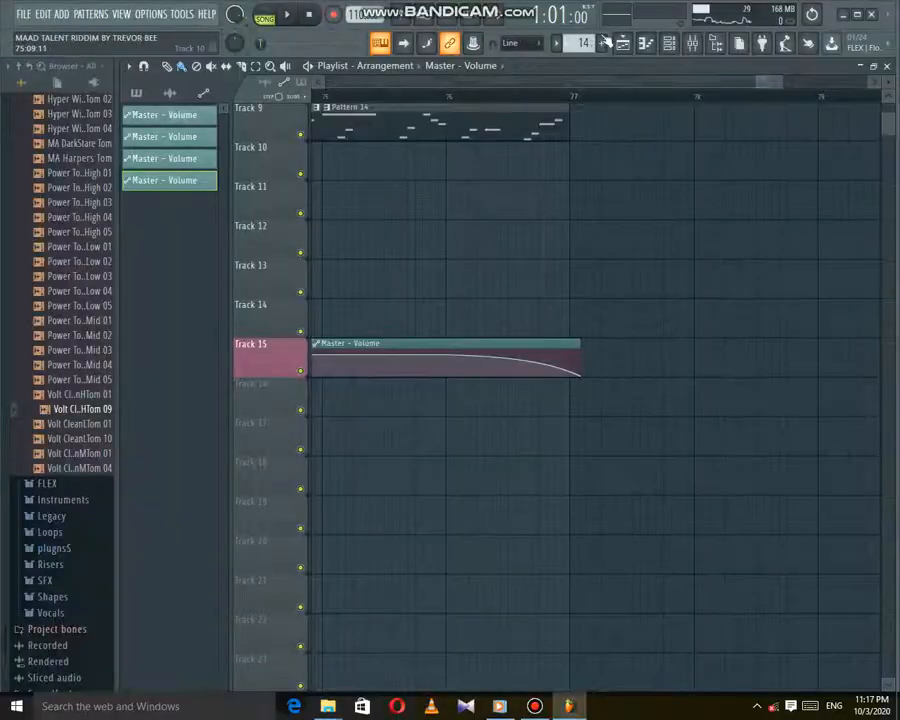
Close FL Studio without saving the changes to MAAD TALENT RIDDIM.flp, and switch to Bandicam.
left_click(868, 18)
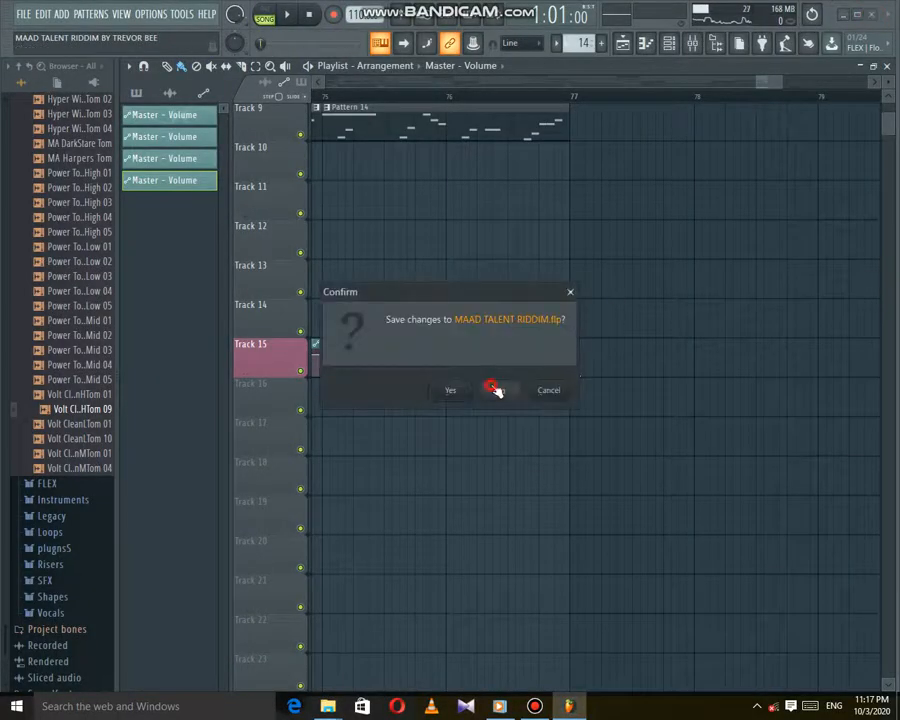
left_click(495, 390)
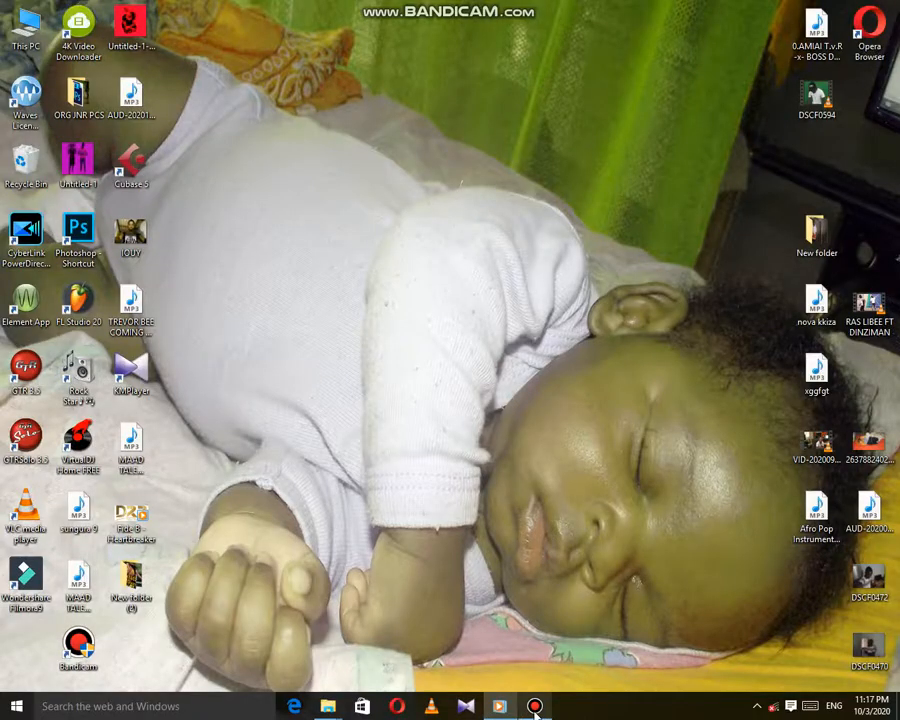
left_click(534, 707)
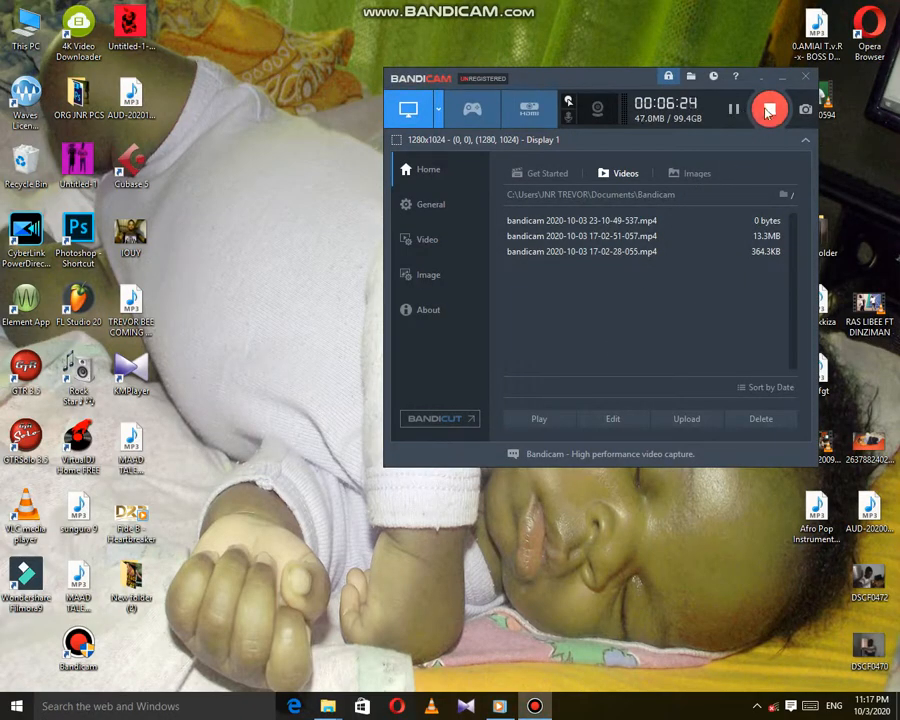